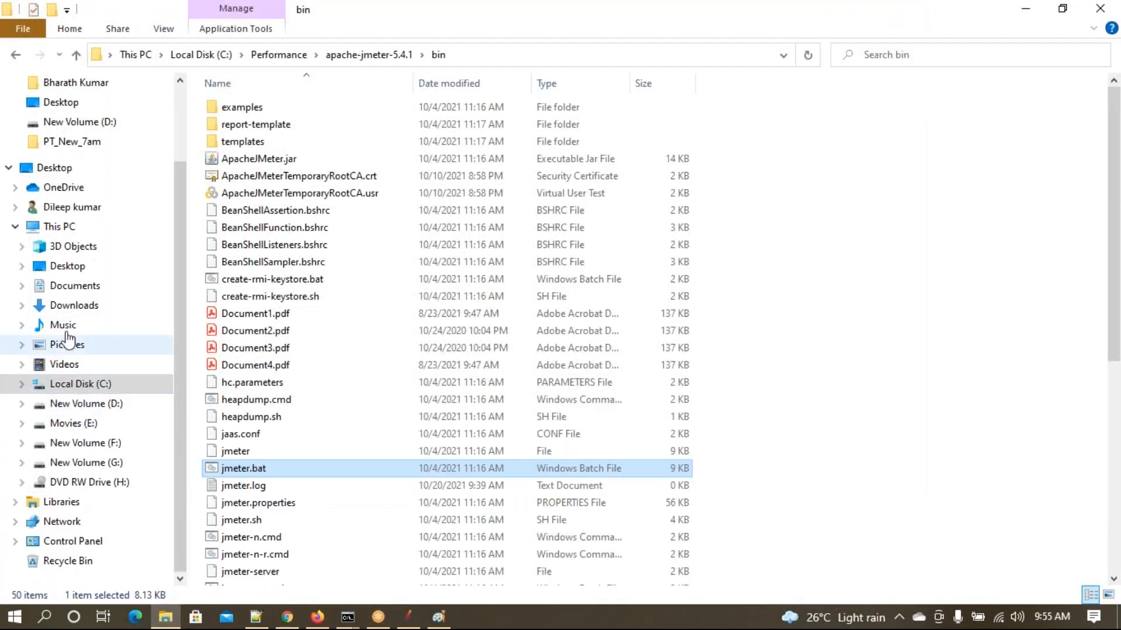
- Open the OneDrive Documents folder through the "Where are my files" shortcut in the local Documents folder
{"action": "left_click", "coordinate": [74, 287]}
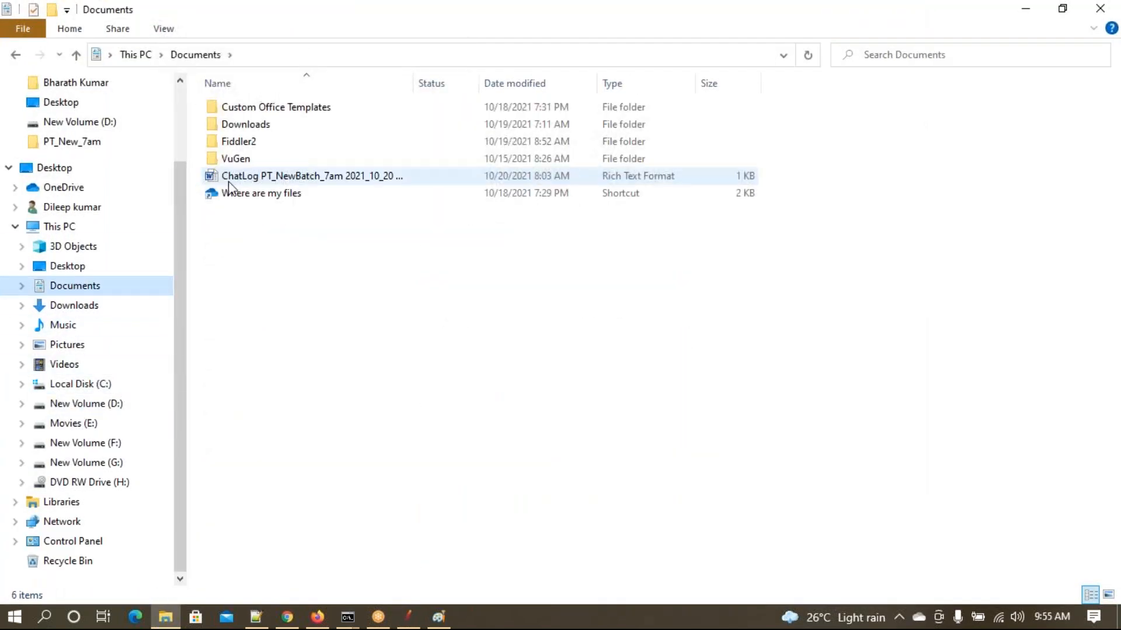
{"action": "left_click", "coordinate": [236, 196]}
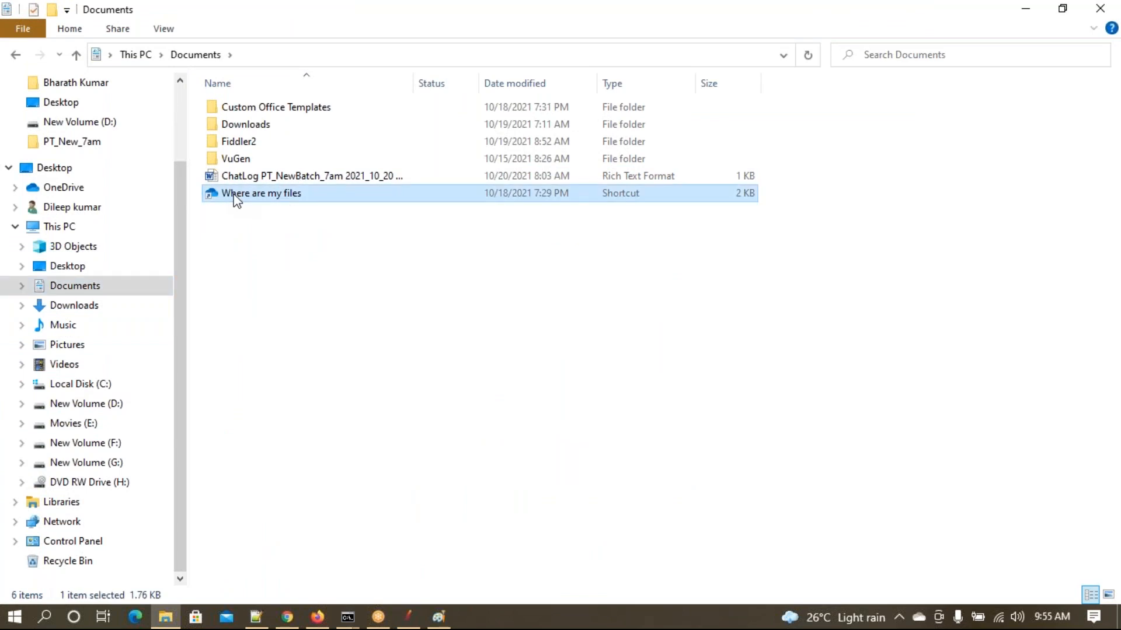
{"action": "right_click", "coordinate": [237, 198]}
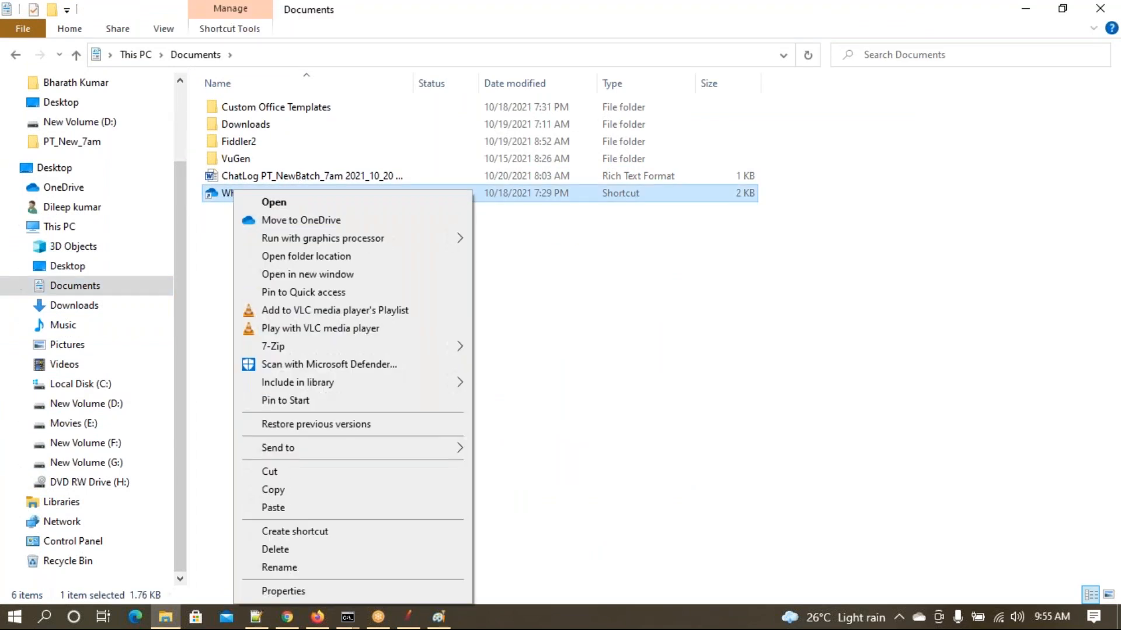
{"action": "left_click", "coordinate": [265, 203]}
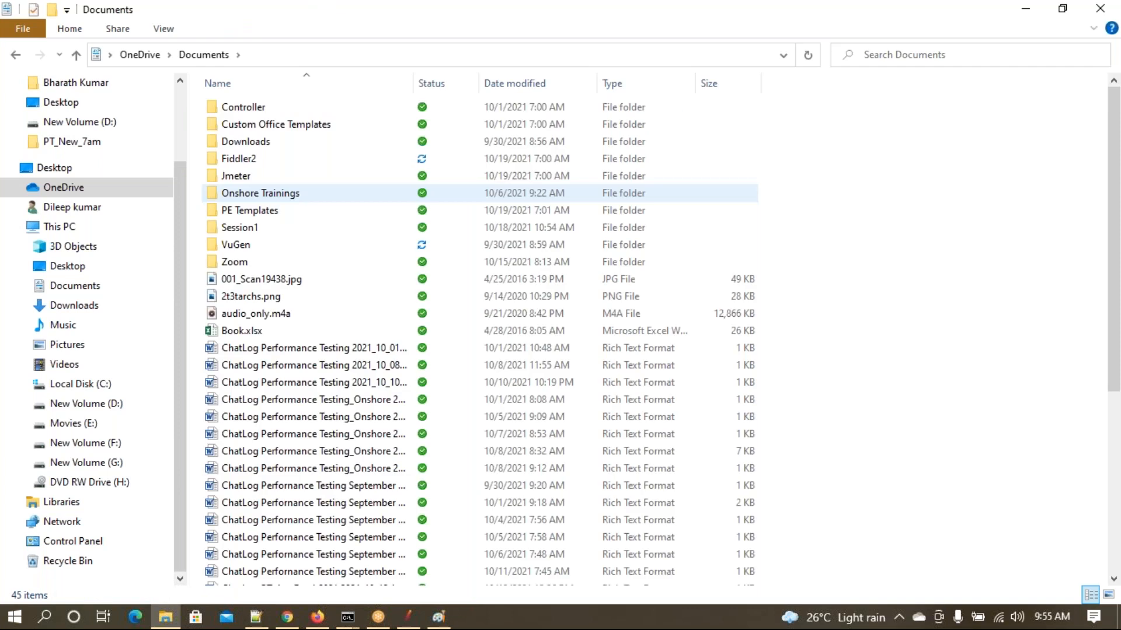
- Turn off "Always keep on this device" for the Jmeter folder in OneDrive Documents
{"action": "left_click", "coordinate": [250, 178]}
{"action": "right_click", "coordinate": [251, 179]}
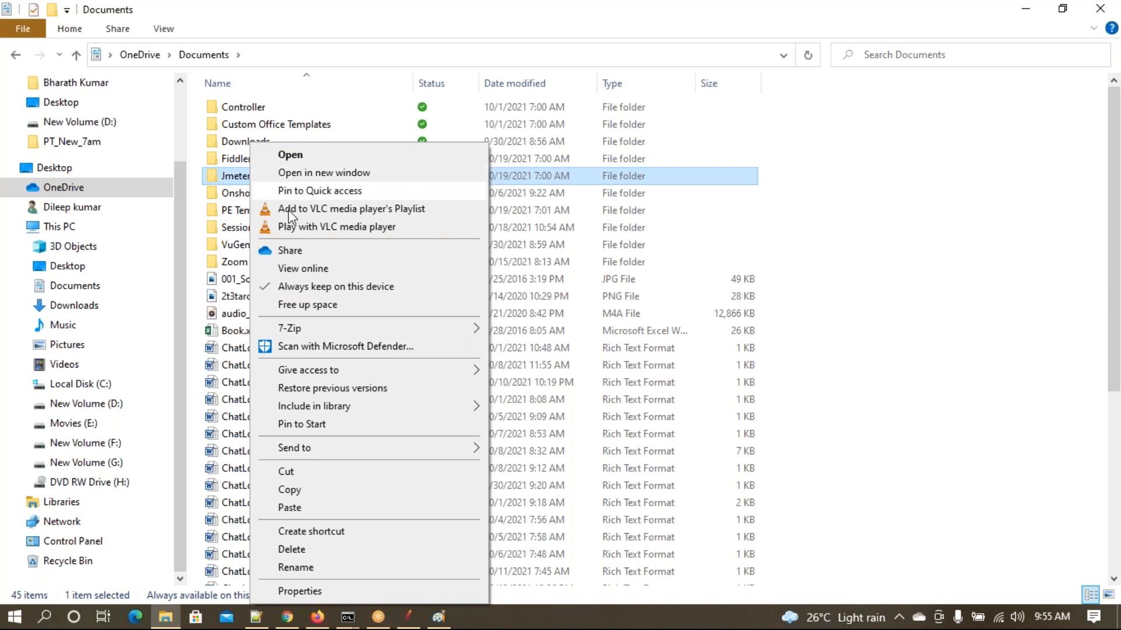
{"action": "left_click", "coordinate": [291, 289]}
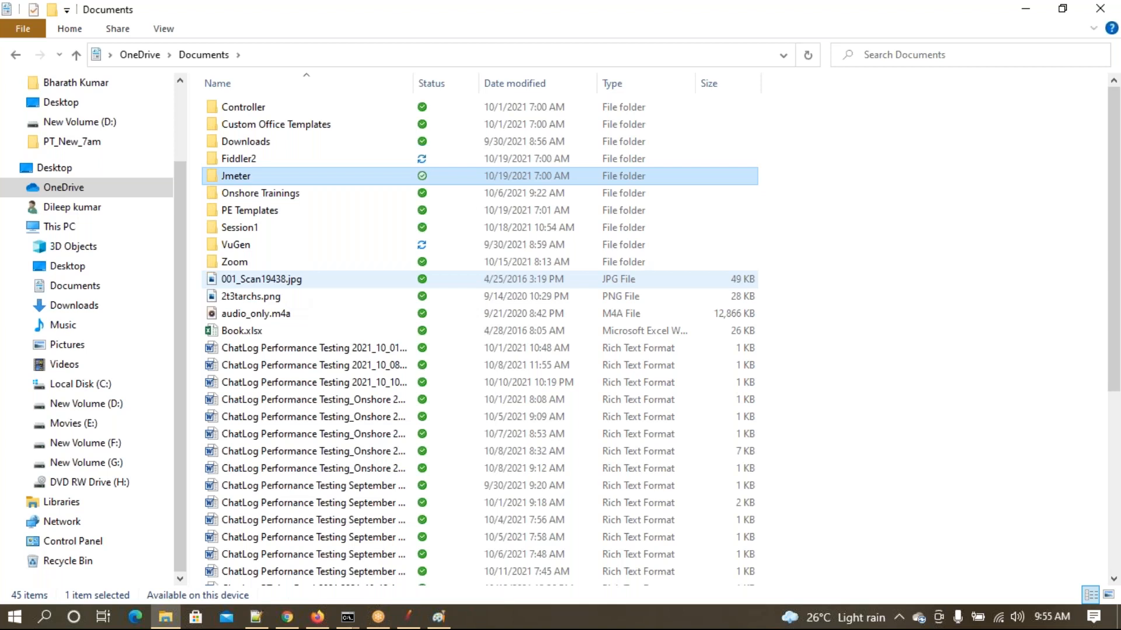
- Go up to the OneDrive root and open the folder Documents > Jmeter > Sc02_JpetStore_ProductsBooking
{"action": "left_click", "coordinate": [76, 55]}
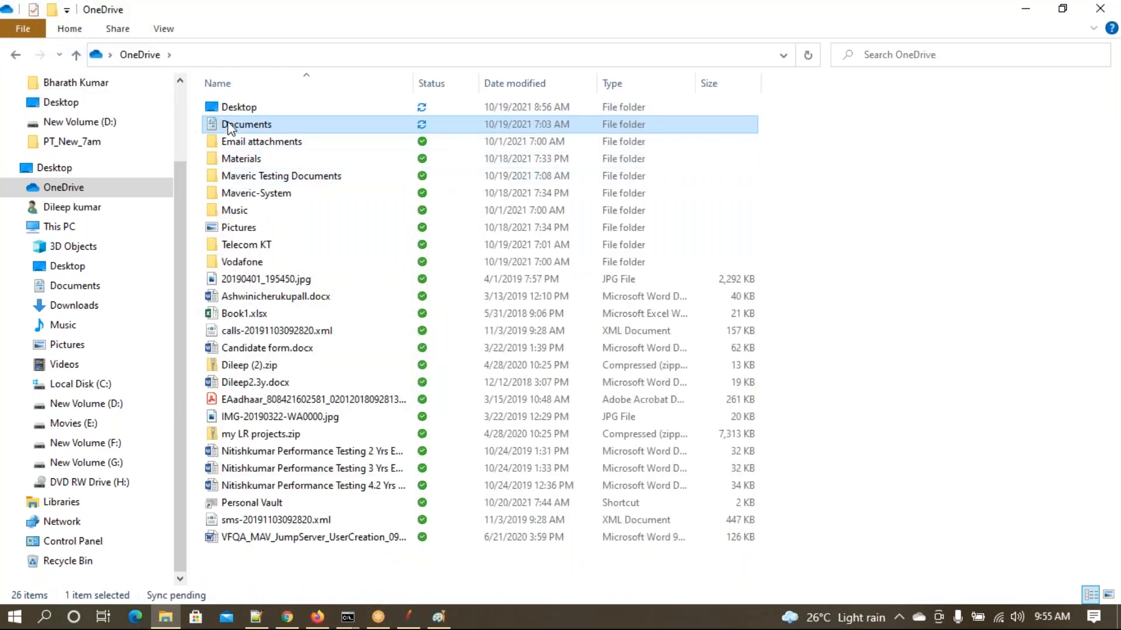
{"action": "double_click", "coordinate": [224, 124]}
{"action": "double_click", "coordinate": [239, 176]}
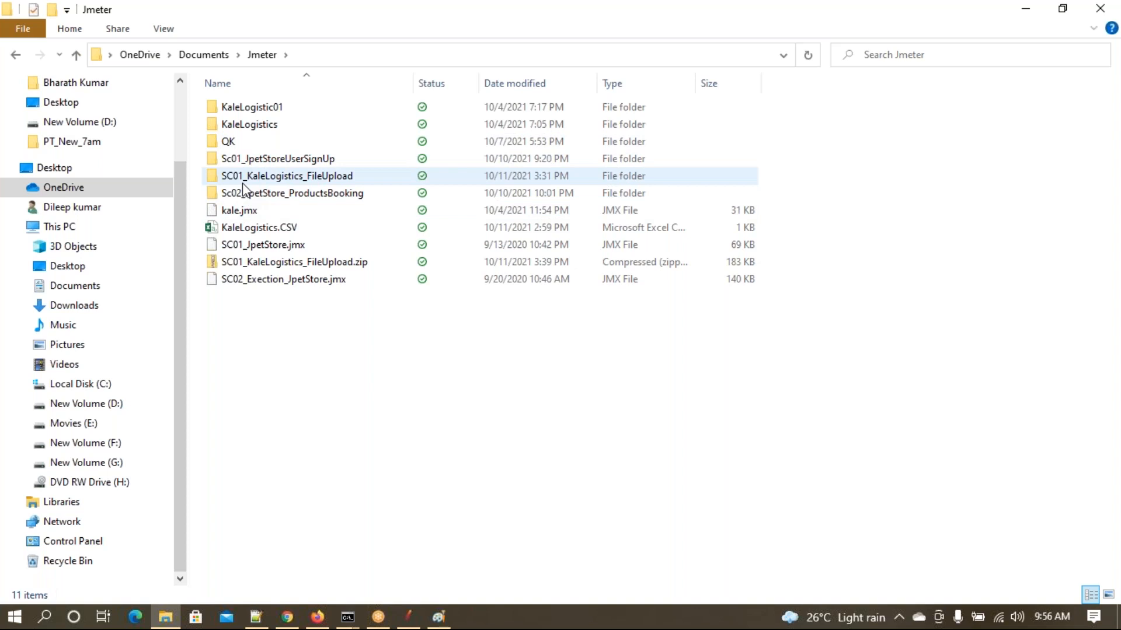
{"action": "double_click", "coordinate": [244, 194]}
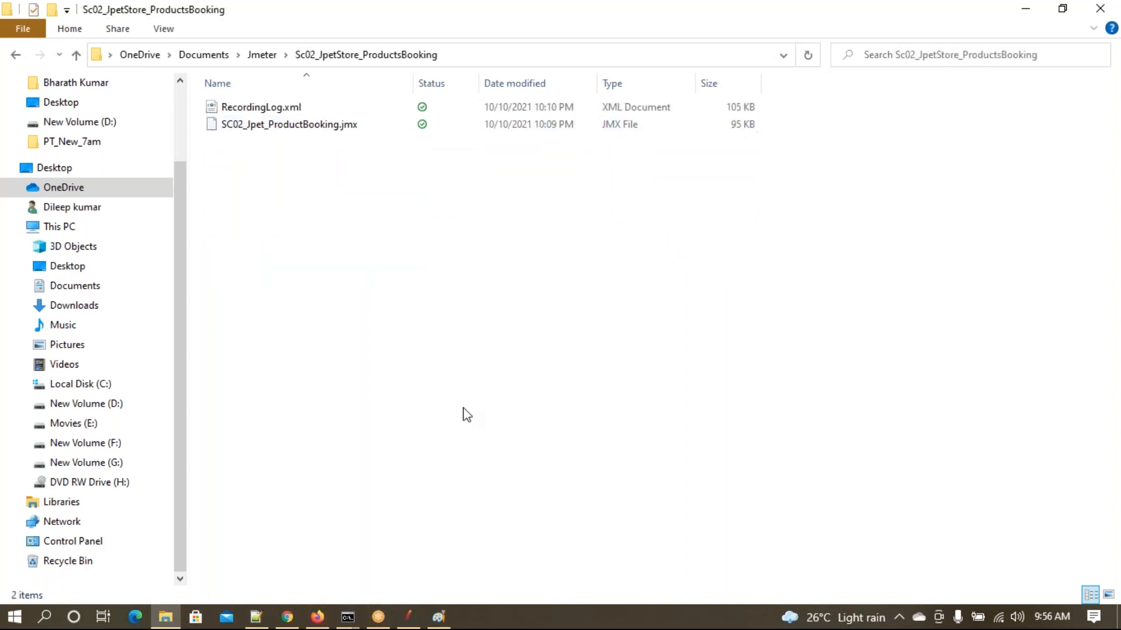
- Switch to Apache JMeter, load SC02_Jpet_ProductBooking.jmx from the open folder and expand its Thread Group
{"action": "left_click", "coordinate": [417, 617]}
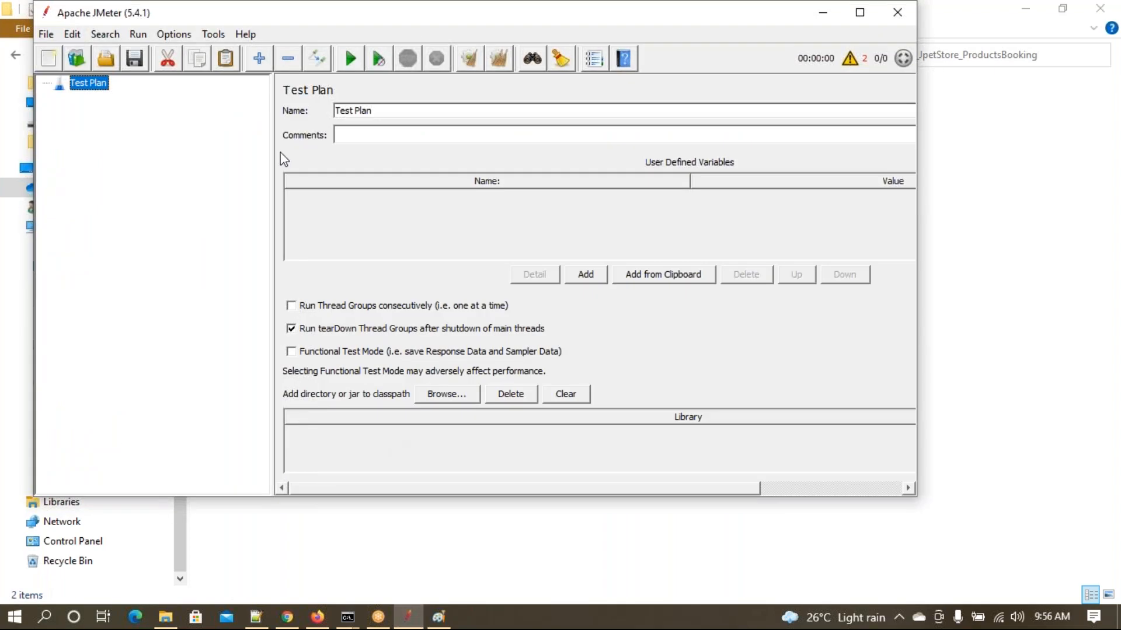
{"action": "left_click_drag", "start_coordinate": [261, 17], "coordinate": [348, 41]}
{"action": "left_click_drag", "start_coordinate": [125, 44], "coordinate": [331, 174]}
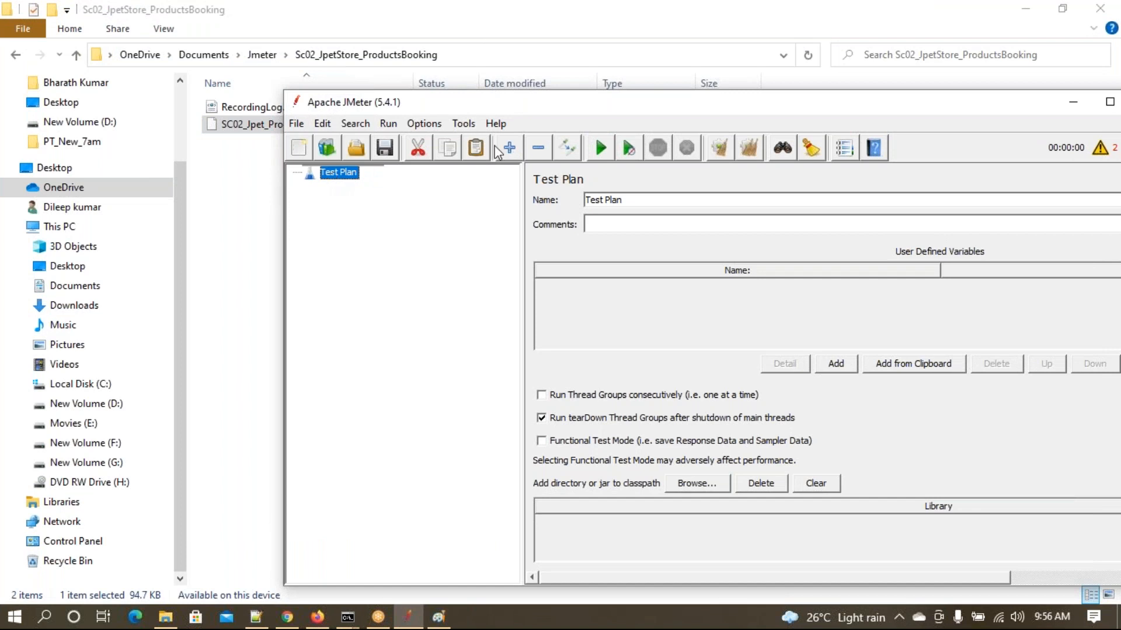
{"action": "left_click_drag", "start_coordinate": [536, 108], "coordinate": [453, 100]}
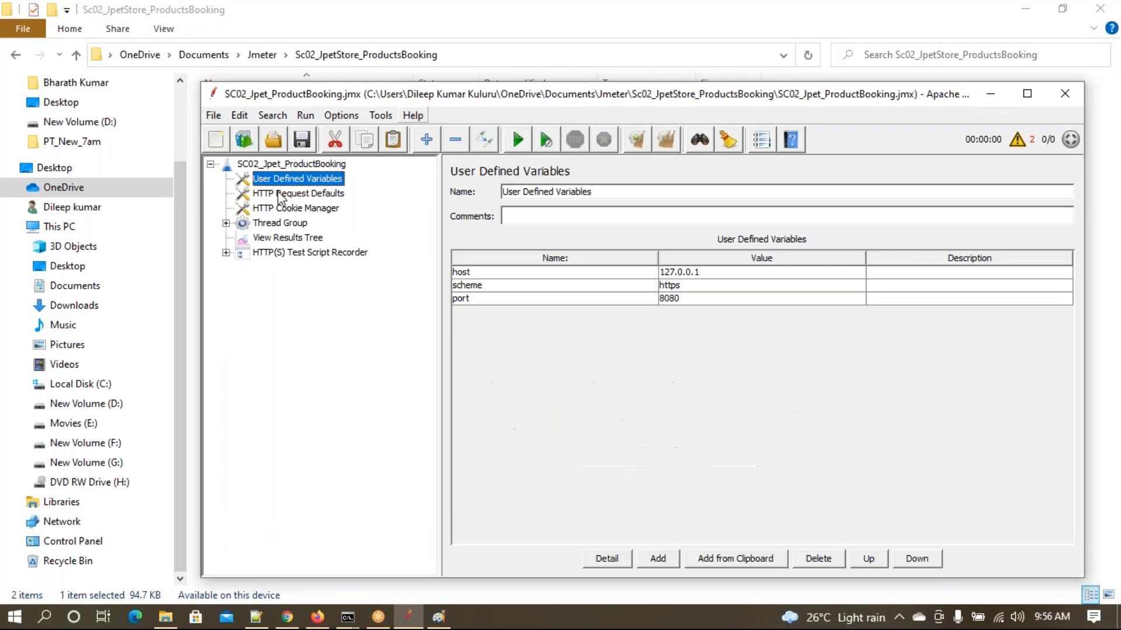
{"action": "left_click", "coordinate": [226, 224]}
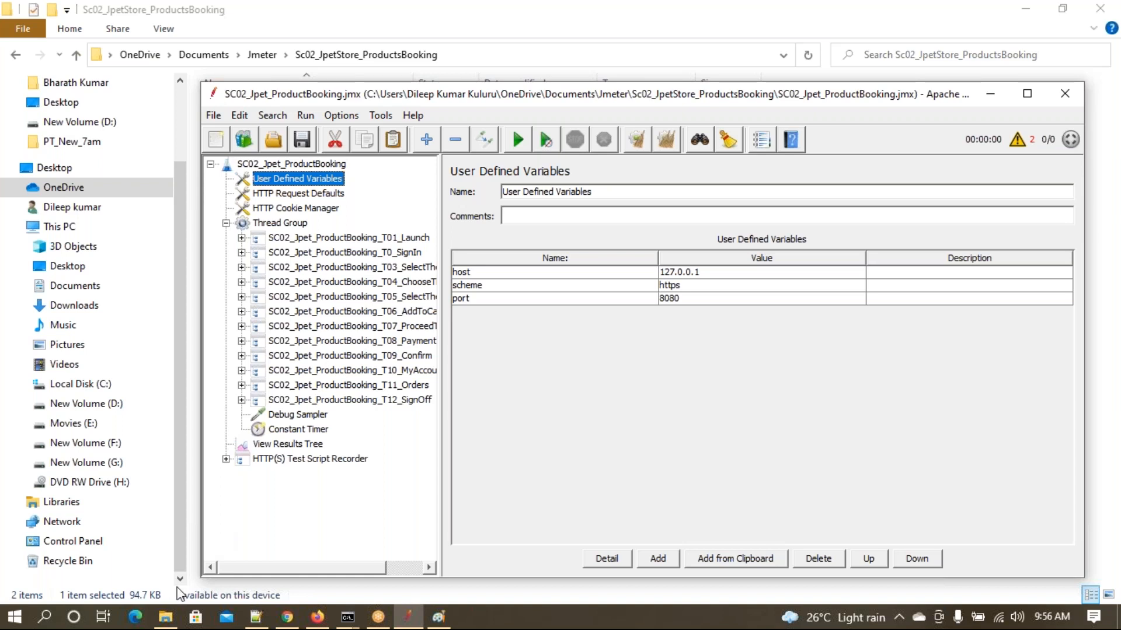
- Switch to File Explorer and open the bin folder of apache-tomcat-9.0.53 in the Performance folder on drive C
{"action": "left_click", "coordinate": [171, 621]}
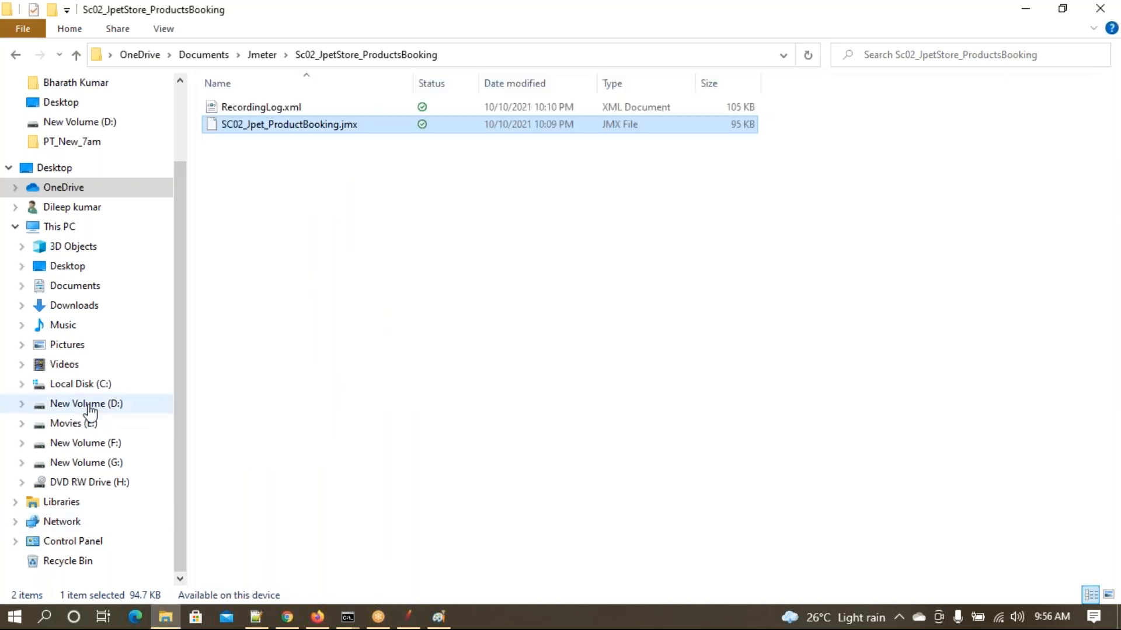
{"action": "left_click", "coordinate": [90, 407]}
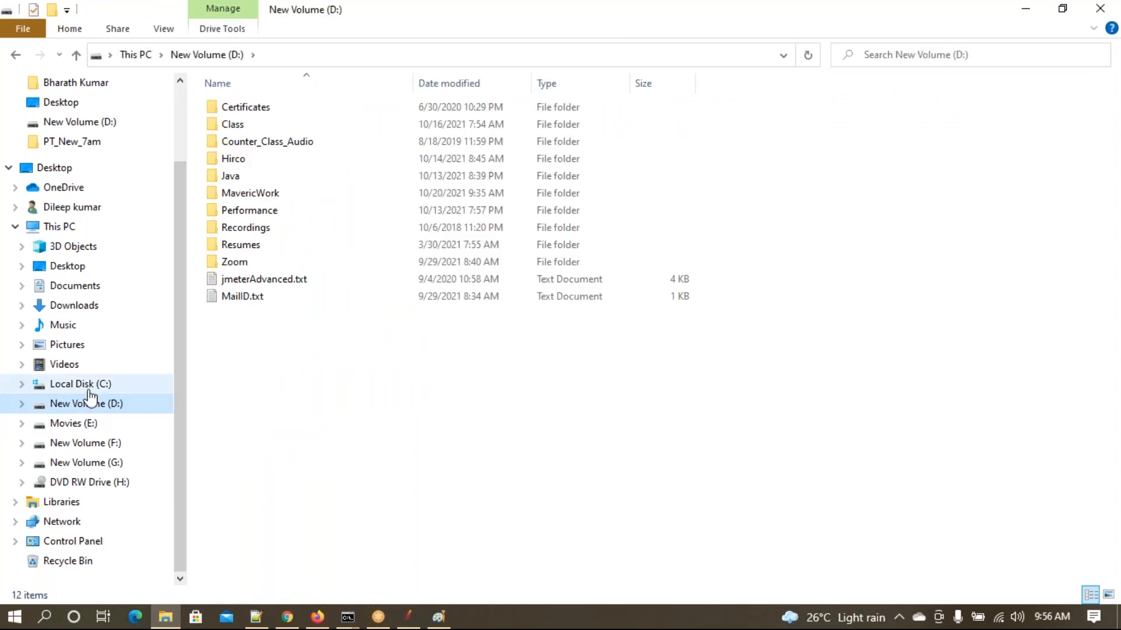
{"action": "left_click", "coordinate": [88, 384]}
{"action": "double_click", "coordinate": [239, 141]}
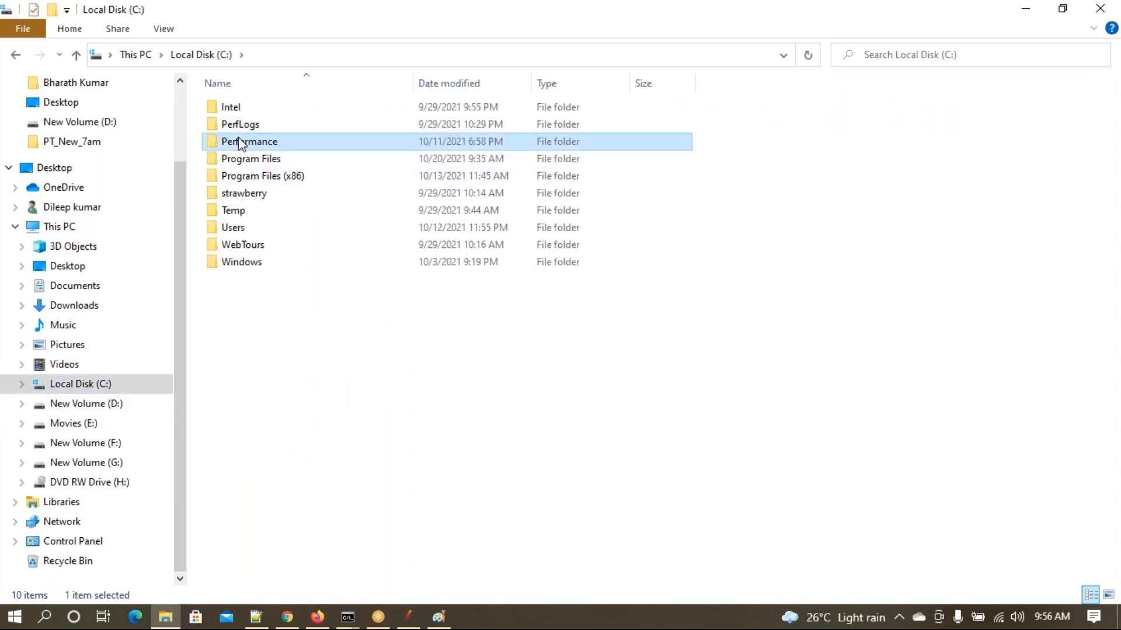
{"action": "left_click", "coordinate": [242, 142]}
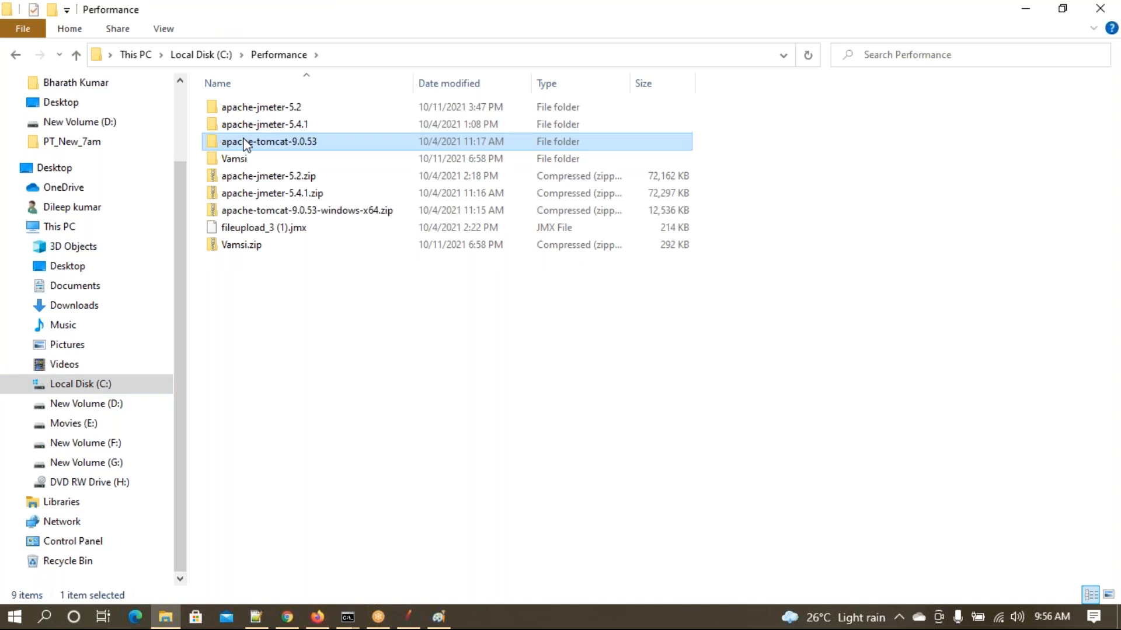
{"action": "double_click", "coordinate": [244, 140]}
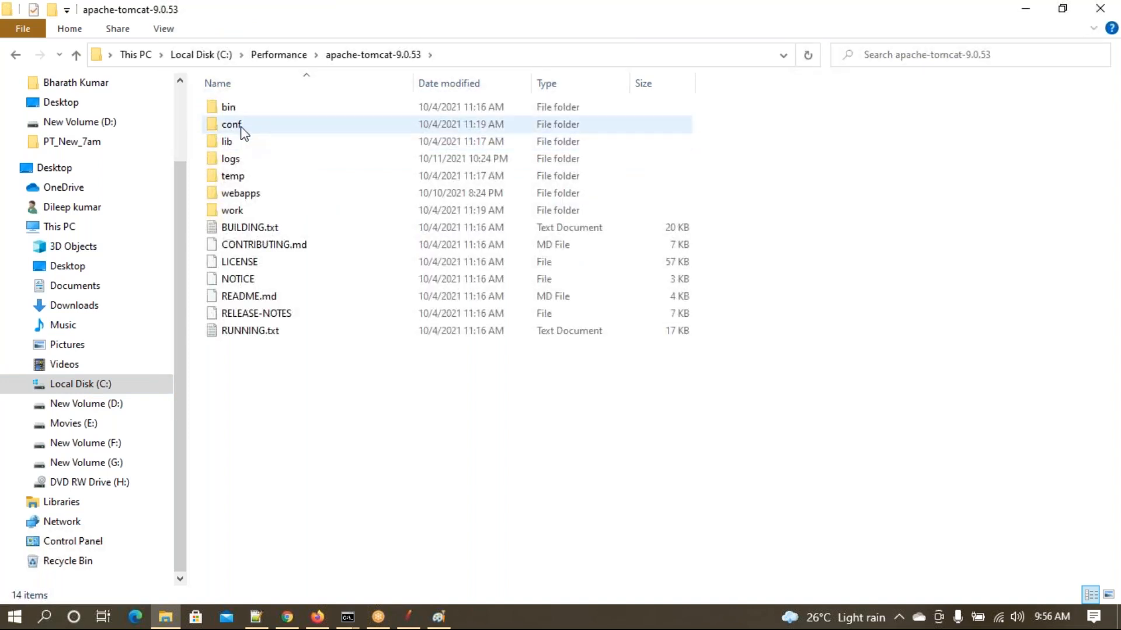
{"action": "double_click", "coordinate": [254, 106]}
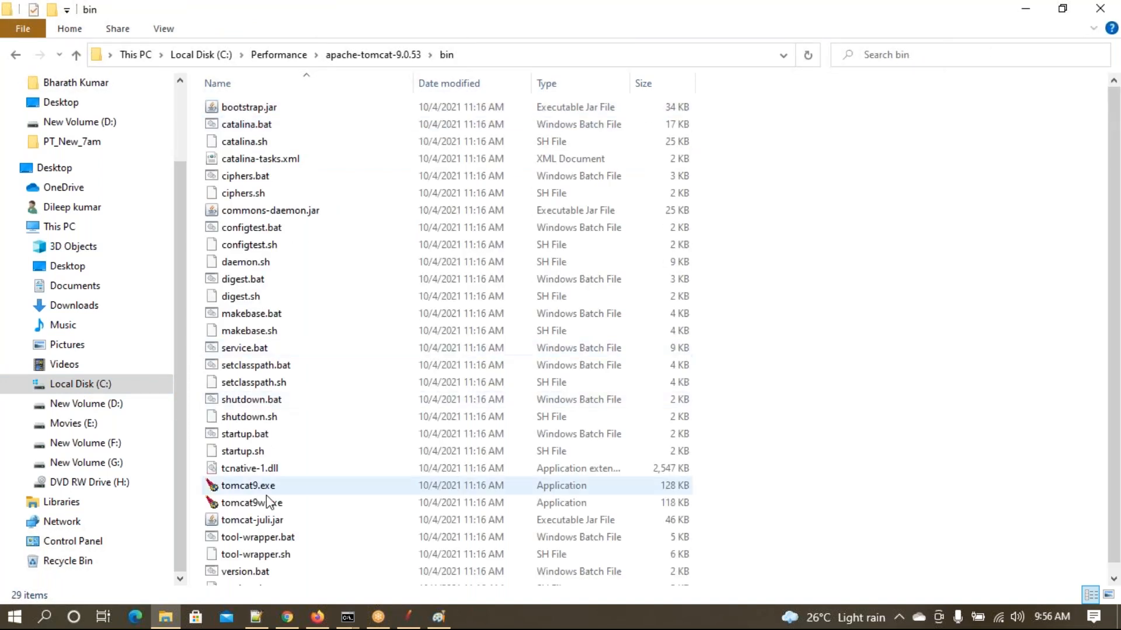
- Start the Tomcat server with startup.bat and minimize its console window
{"action": "left_click", "coordinate": [262, 437]}
{"action": "double_click", "coordinate": [261, 440]}
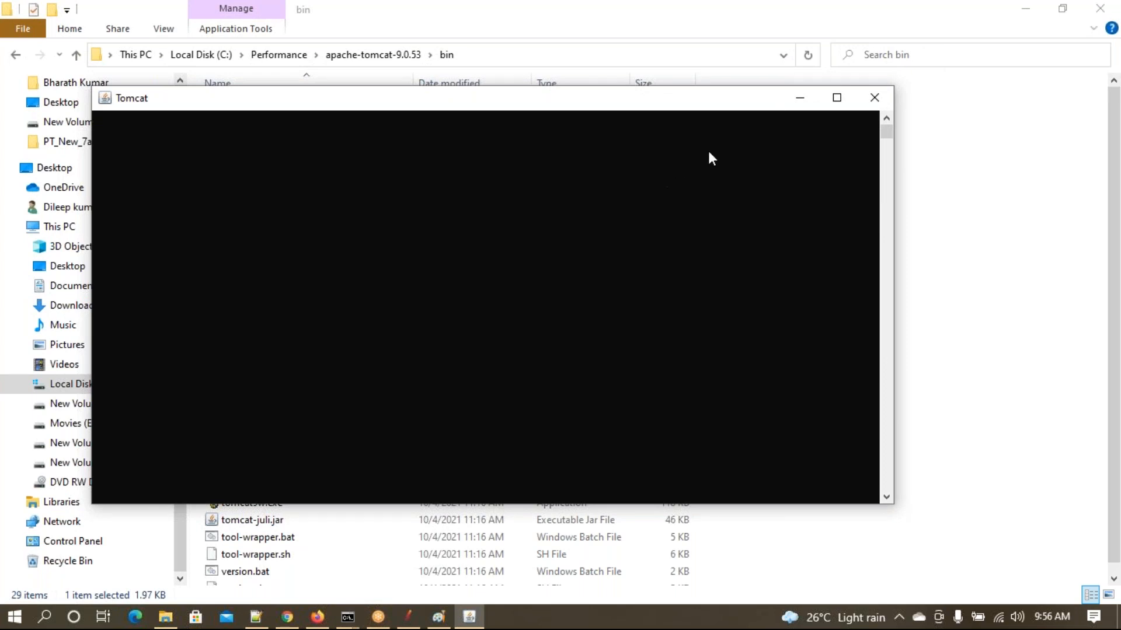
{"action": "left_click_drag", "start_coordinate": [702, 107], "coordinate": [713, 180]}
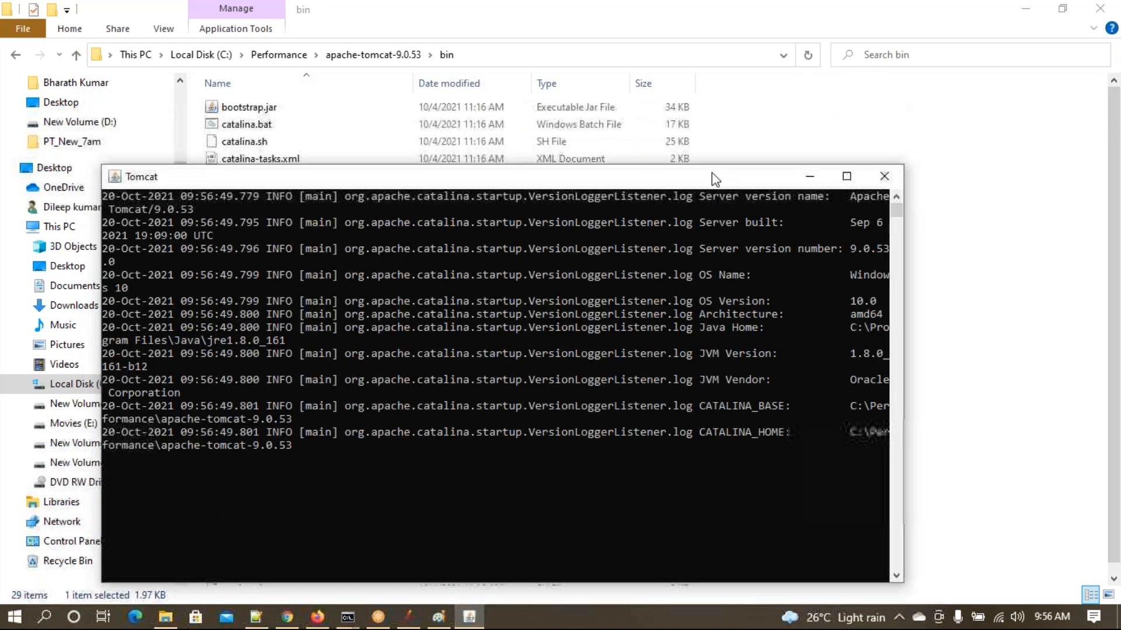
{"action": "left_click", "coordinate": [804, 179]}
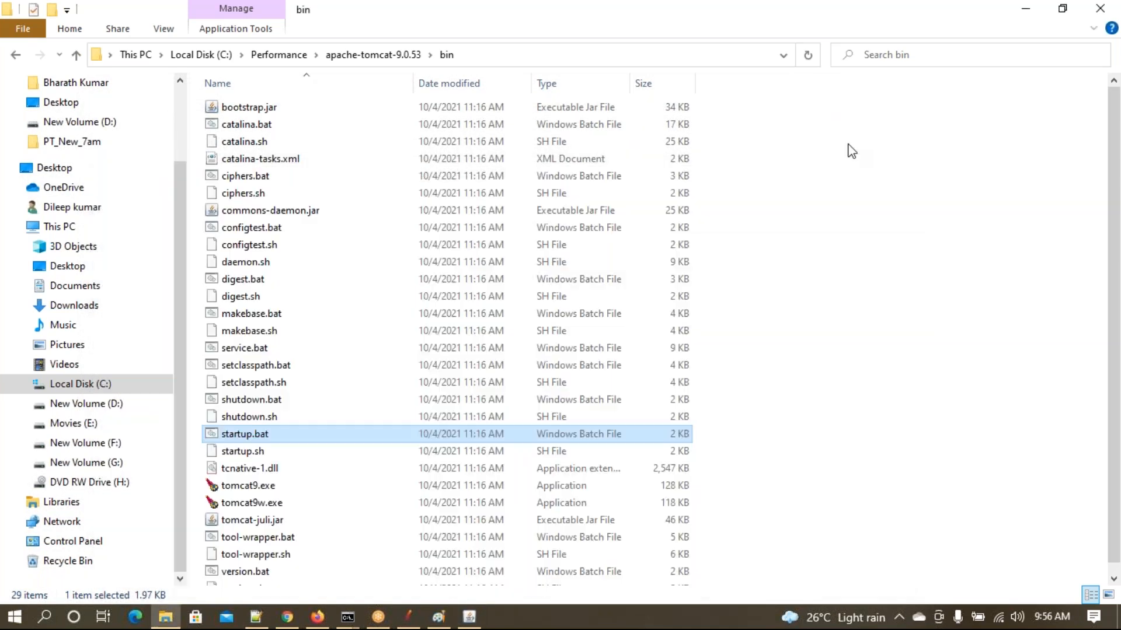
- Close File Explorer, maximize the JMeter window and show the Thread Group settings
{"action": "left_click", "coordinate": [1115, 8]}
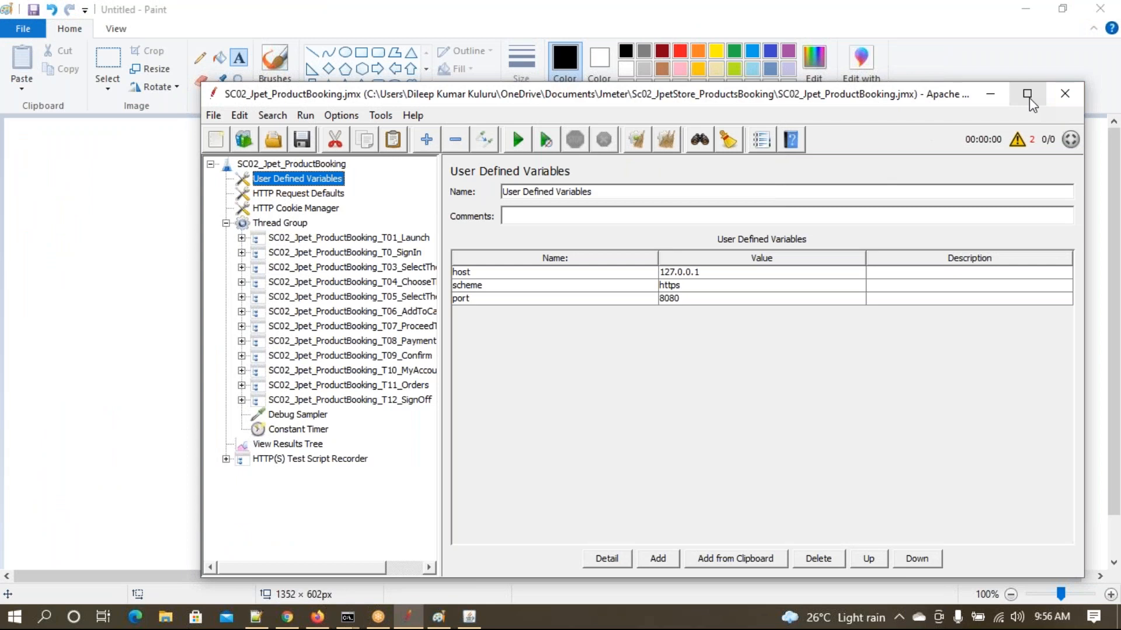
{"action": "left_click", "coordinate": [1027, 95]}
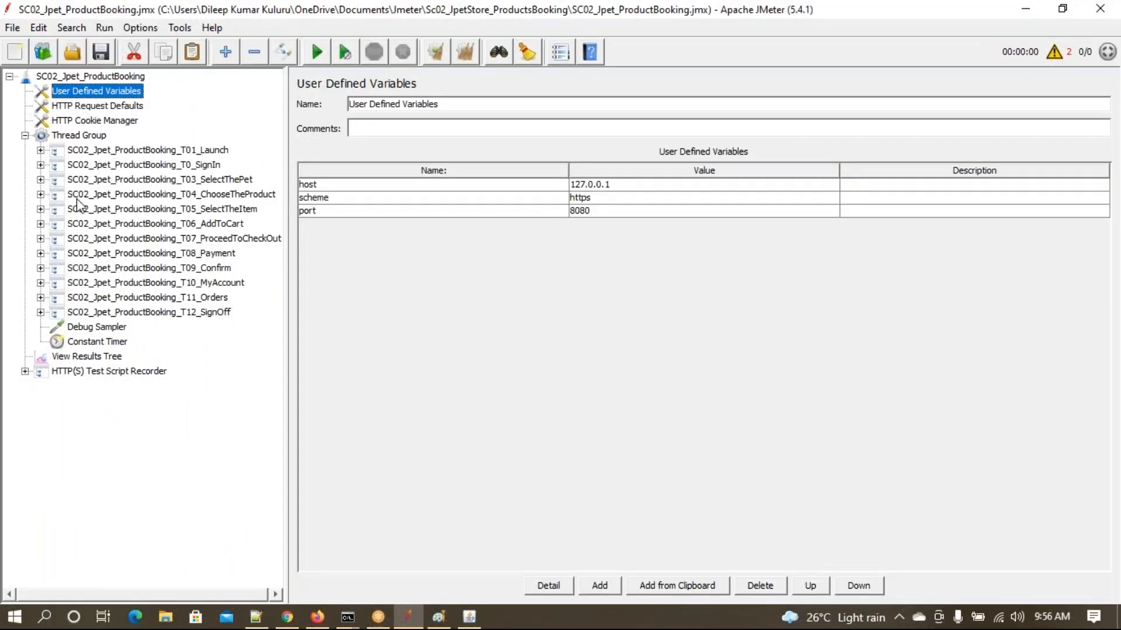
{"action": "left_click", "coordinate": [67, 140]}
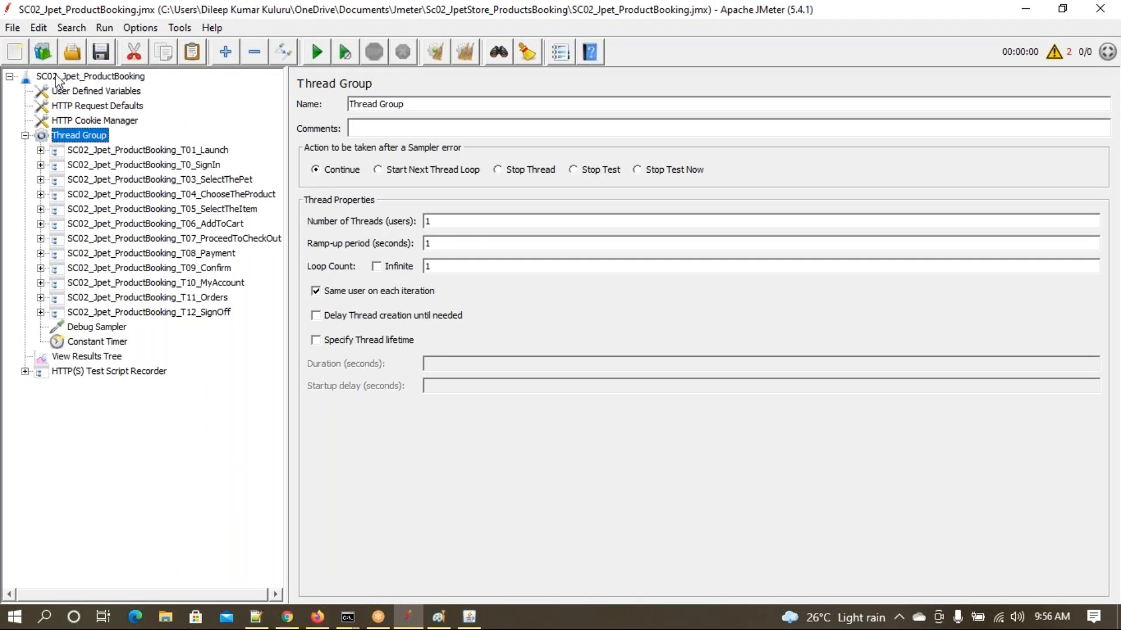
{"action": "left_click", "coordinate": [57, 78]}
{"action": "right_click", "coordinate": [57, 78]}
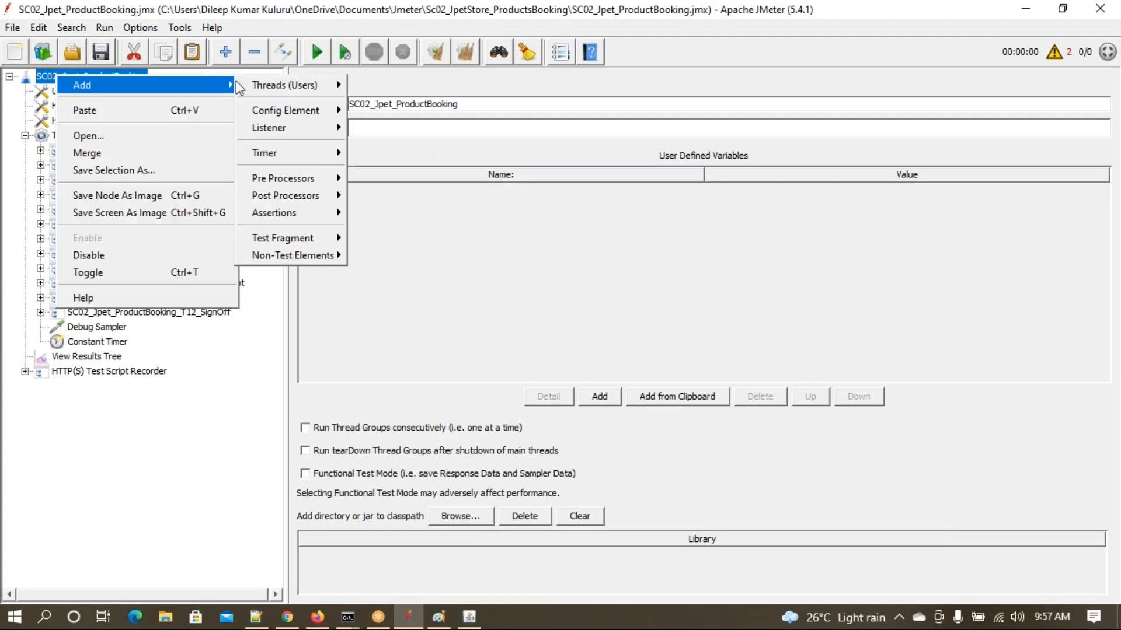
{"action": "mouse_move", "coordinate": [313, 83]}
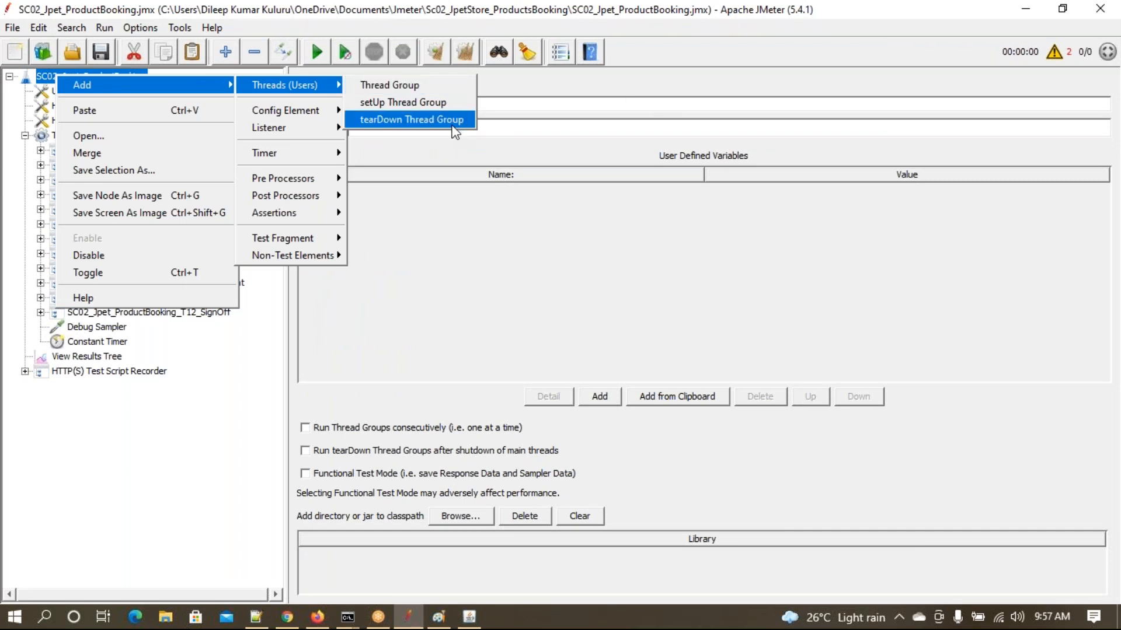
{"action": "left_click", "coordinate": [376, 324]}
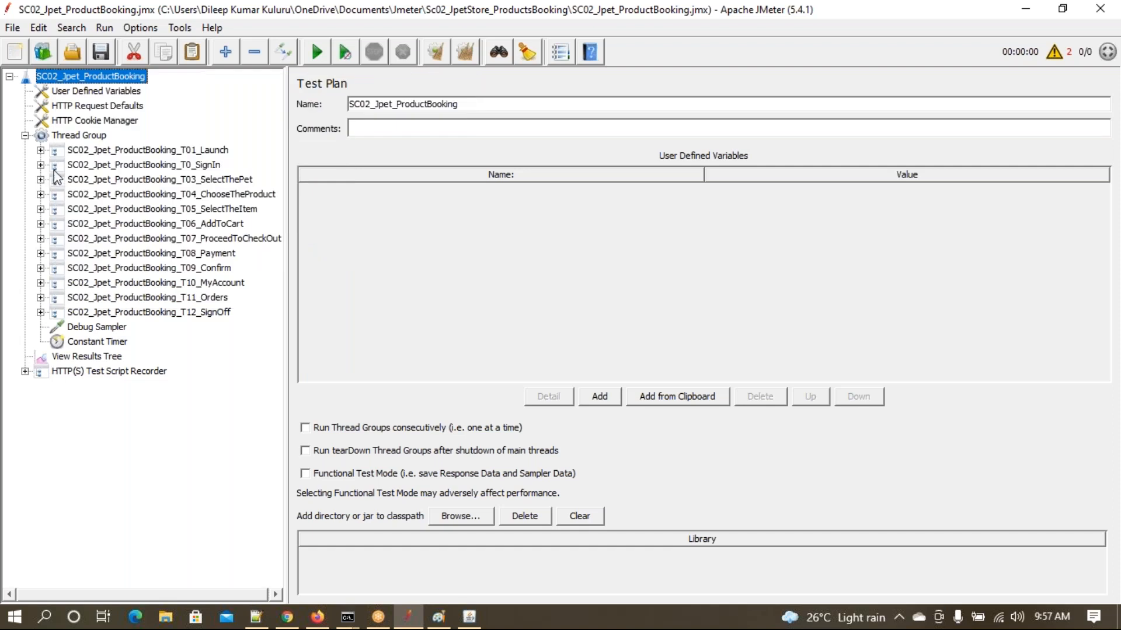
- Add an Aggregate Report listener to the Thread Group
{"action": "left_click", "coordinate": [80, 136]}
{"action": "right_click", "coordinate": [81, 137]}
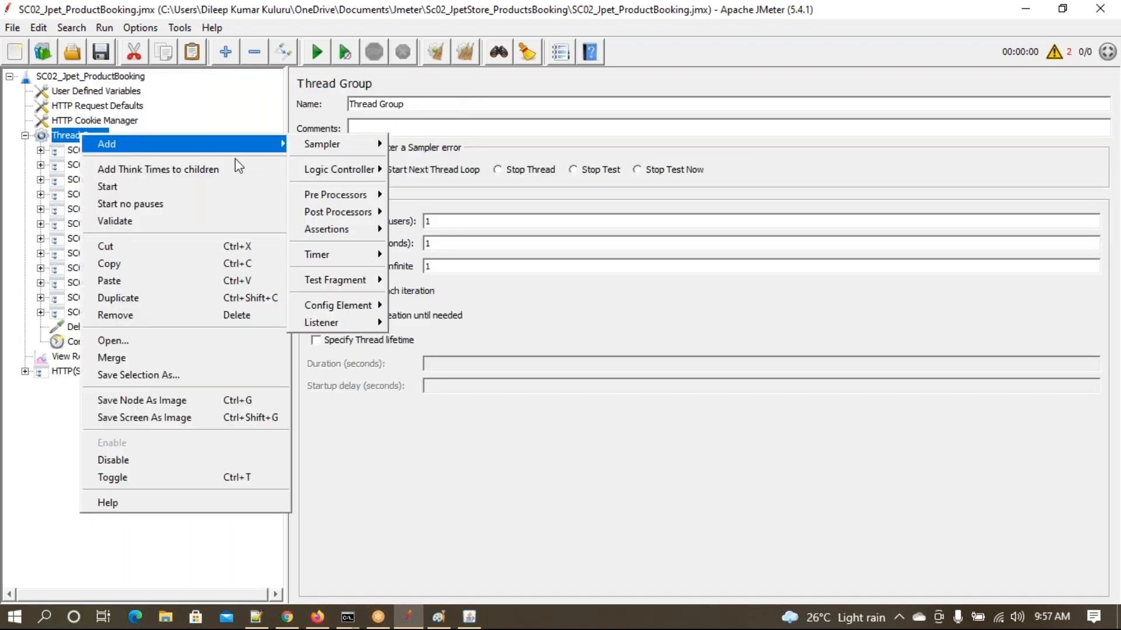
{"action": "mouse_move", "coordinate": [335, 322]}
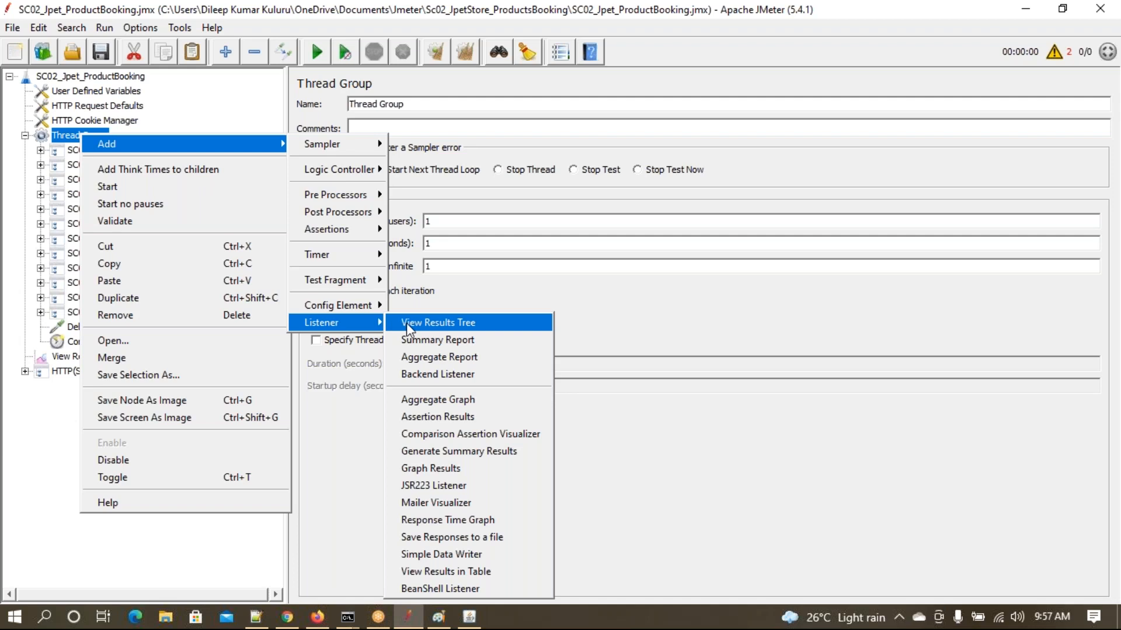
{"action": "left_click", "coordinate": [428, 358]}
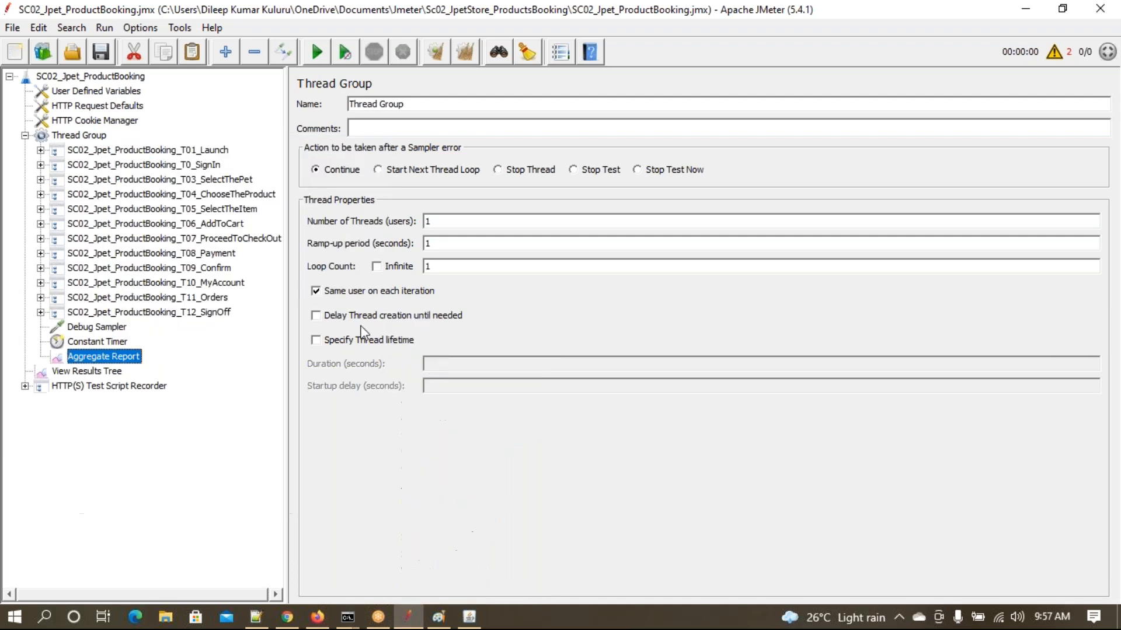
- Add a Summary Report listener and move it and the Aggregate Report out of the Thread Group, below View Results Tree
{"action": "left_click", "coordinate": [68, 138]}
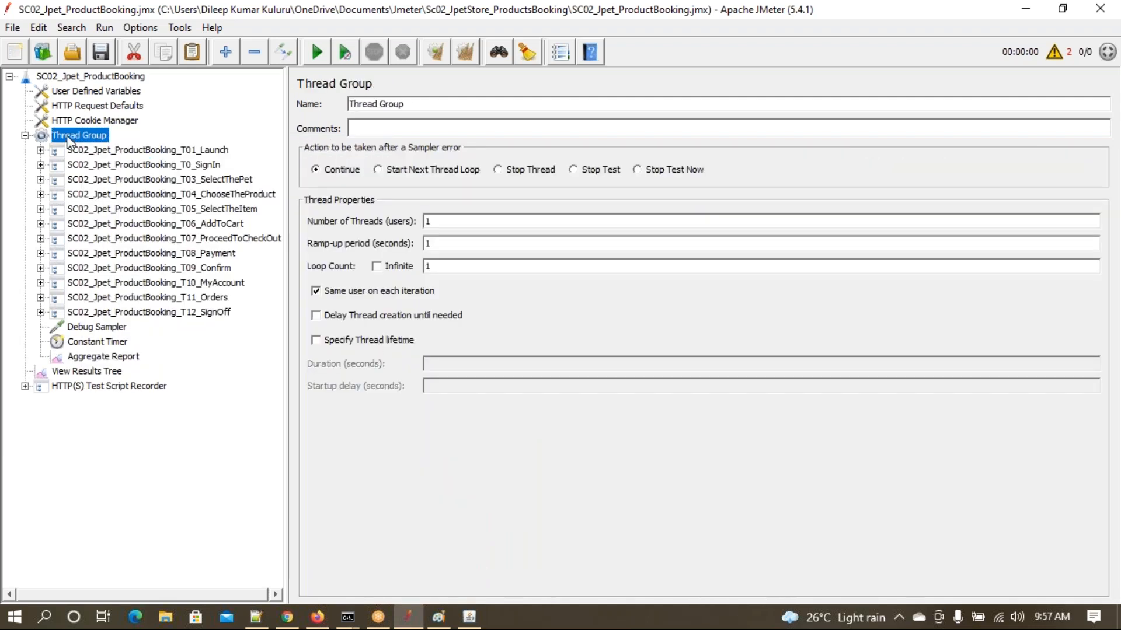
{"action": "right_click", "coordinate": [68, 141]}
{"action": "mouse_move", "coordinate": [181, 149]}
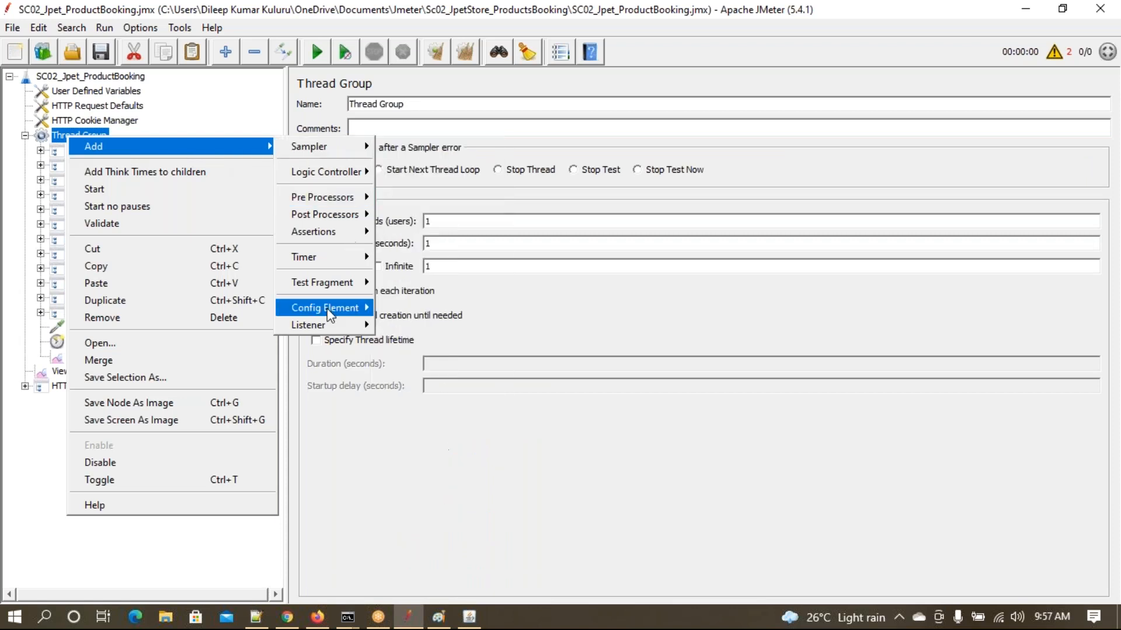
{"action": "mouse_move", "coordinate": [327, 323]}
{"action": "left_click", "coordinate": [417, 343]}
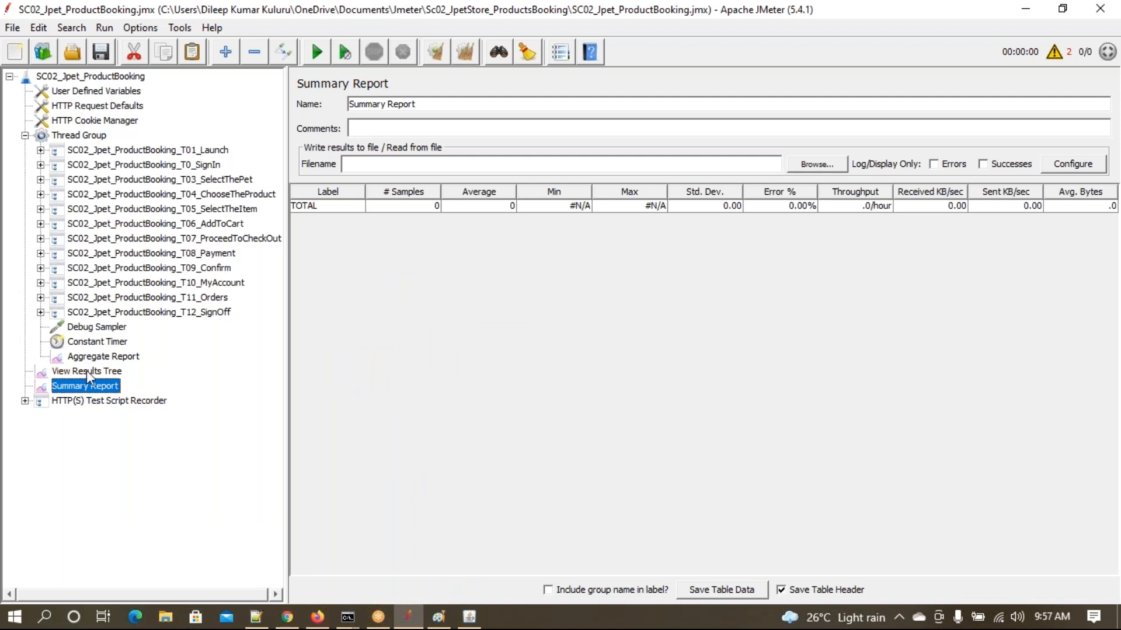
{"action": "left_click_drag", "start_coordinate": [100, 358], "coordinate": [88, 377]}
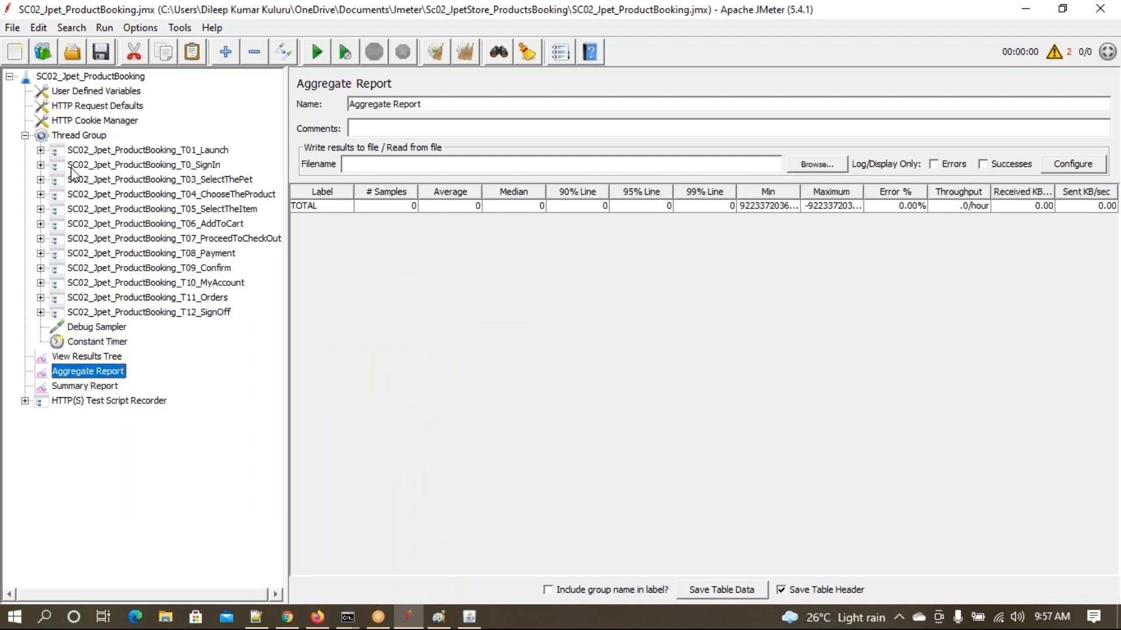
- Set the Thread Group to loop infinitely with a specified thread lifetime of 120 seconds
{"action": "left_click", "coordinate": [80, 137]}
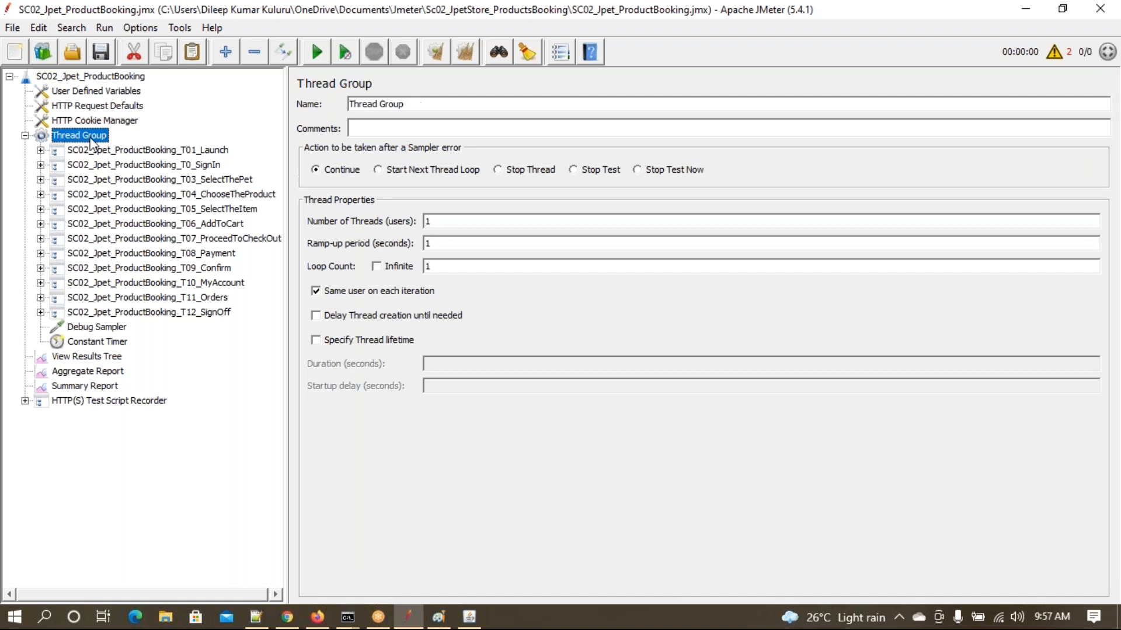
{"action": "left_click", "coordinate": [378, 267]}
{"action": "left_click", "coordinate": [316, 341]}
{"action": "left_click", "coordinate": [451, 361]}
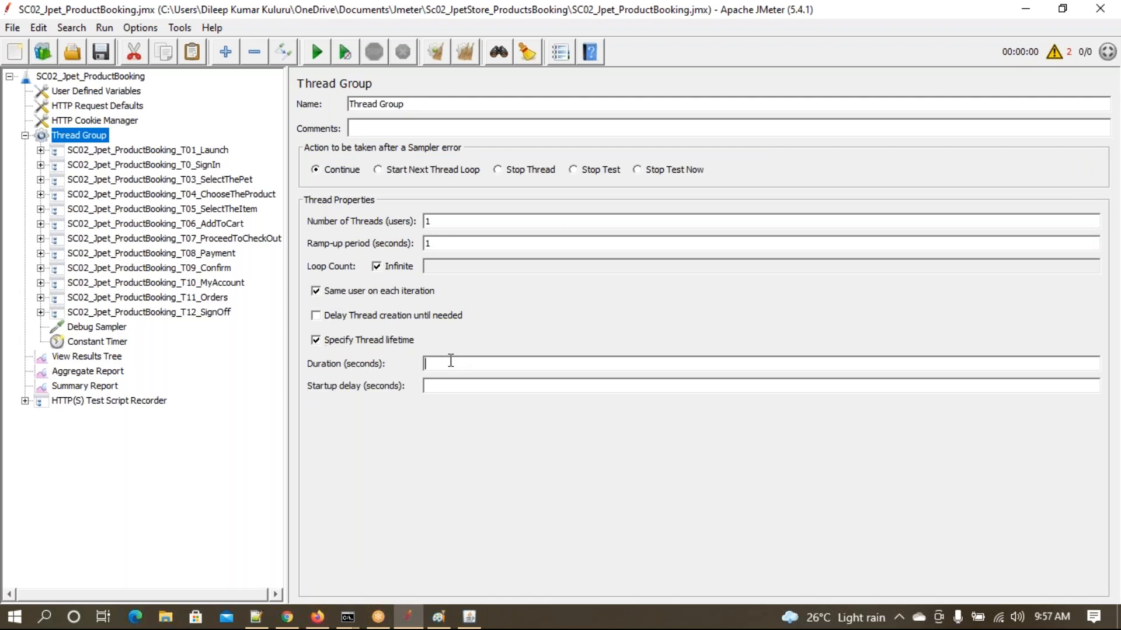
{"action": "type", "text": "120"}
- Run the test plan while monitoring its samples in View Results Tree, and check the log output
{"action": "left_click", "coordinate": [90, 357]}
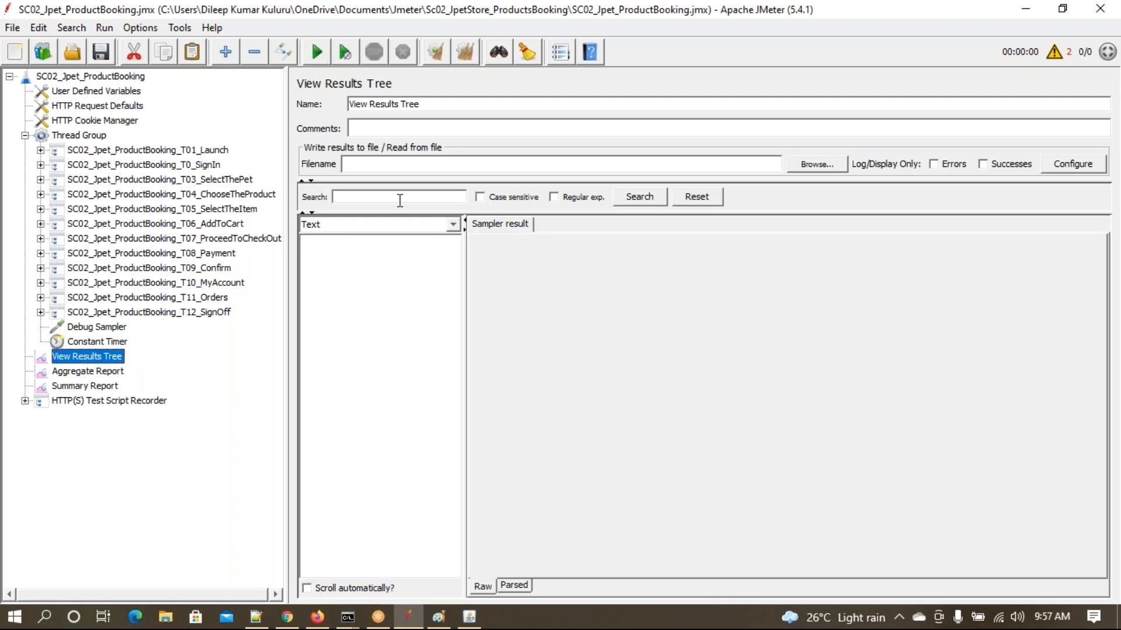
{"action": "key", "text": "ctrl+r"}
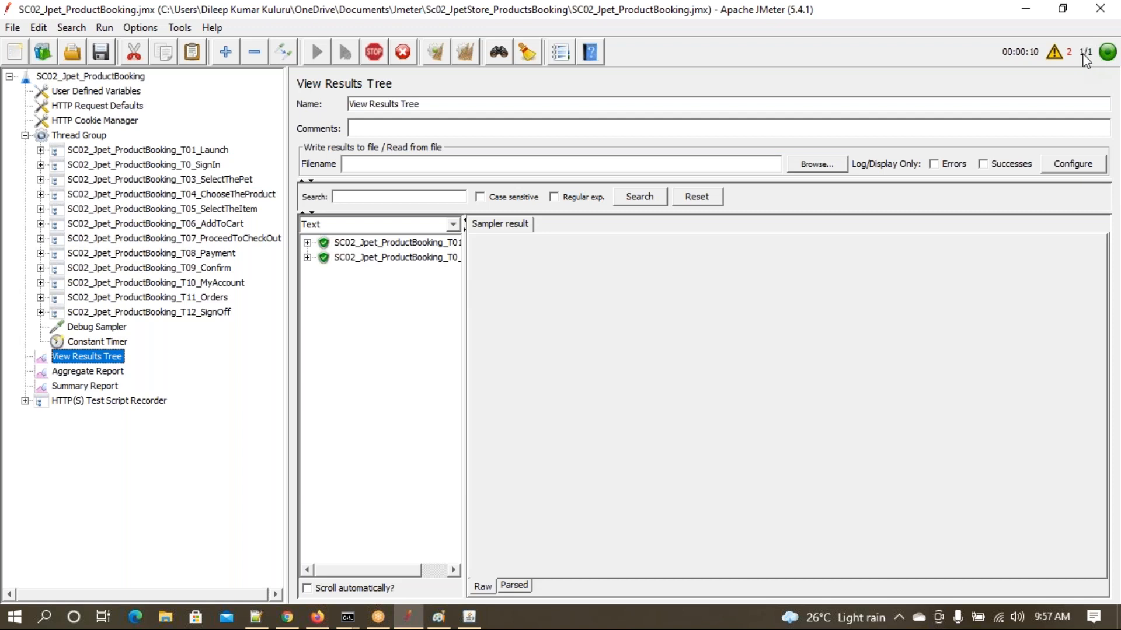
{"action": "left_click", "coordinate": [376, 619]}
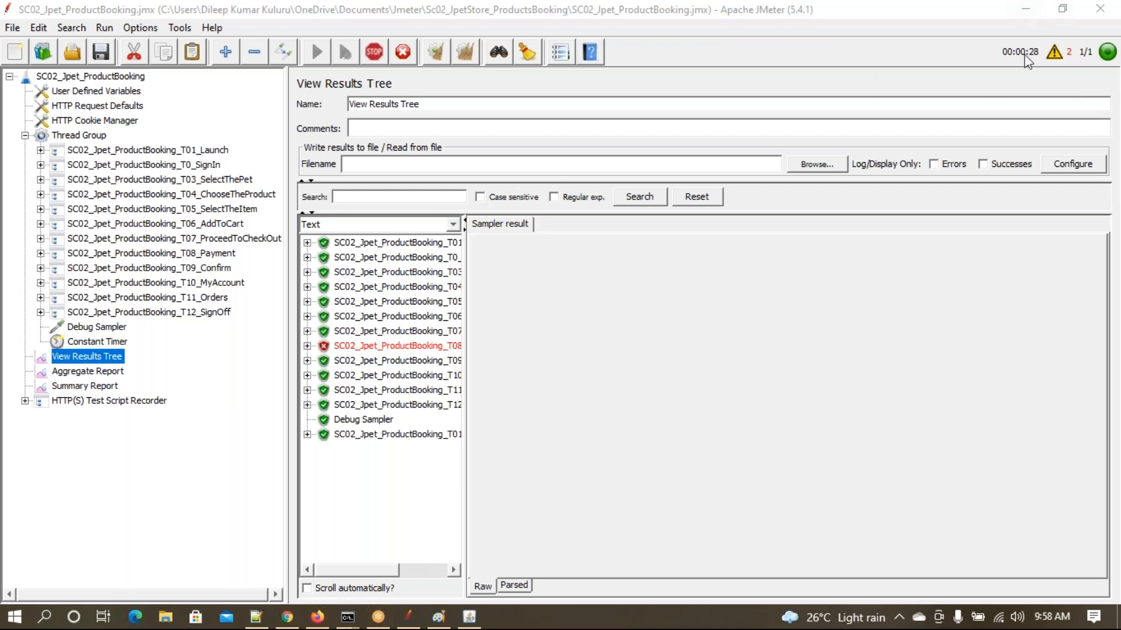
{"action": "left_click", "coordinate": [1060, 58]}
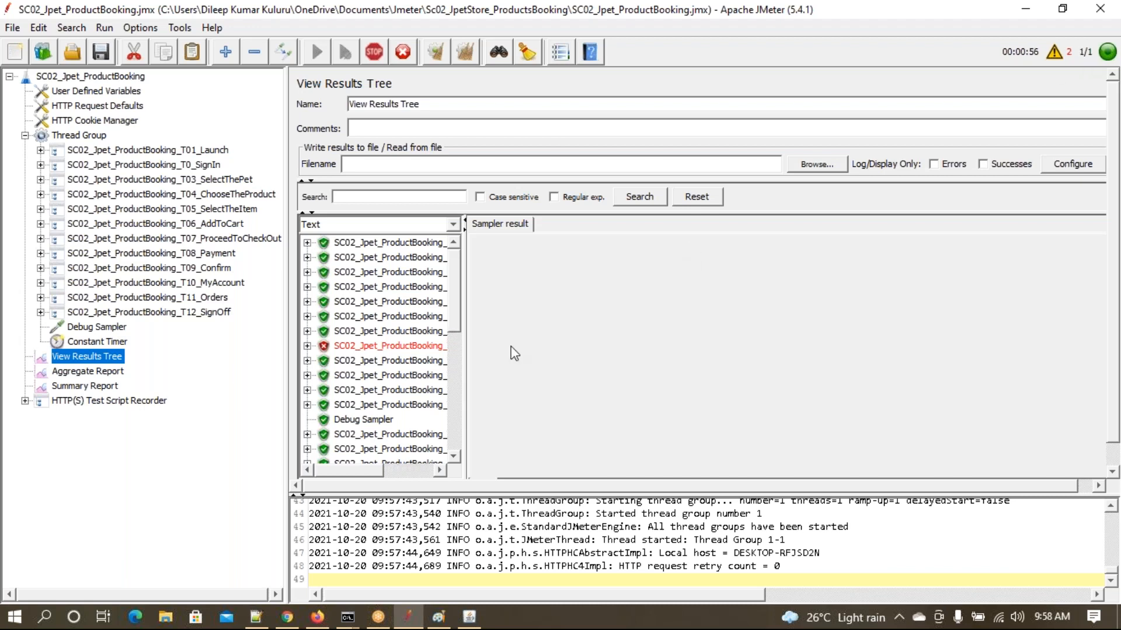
{"action": "left_click", "coordinate": [1054, 53]}
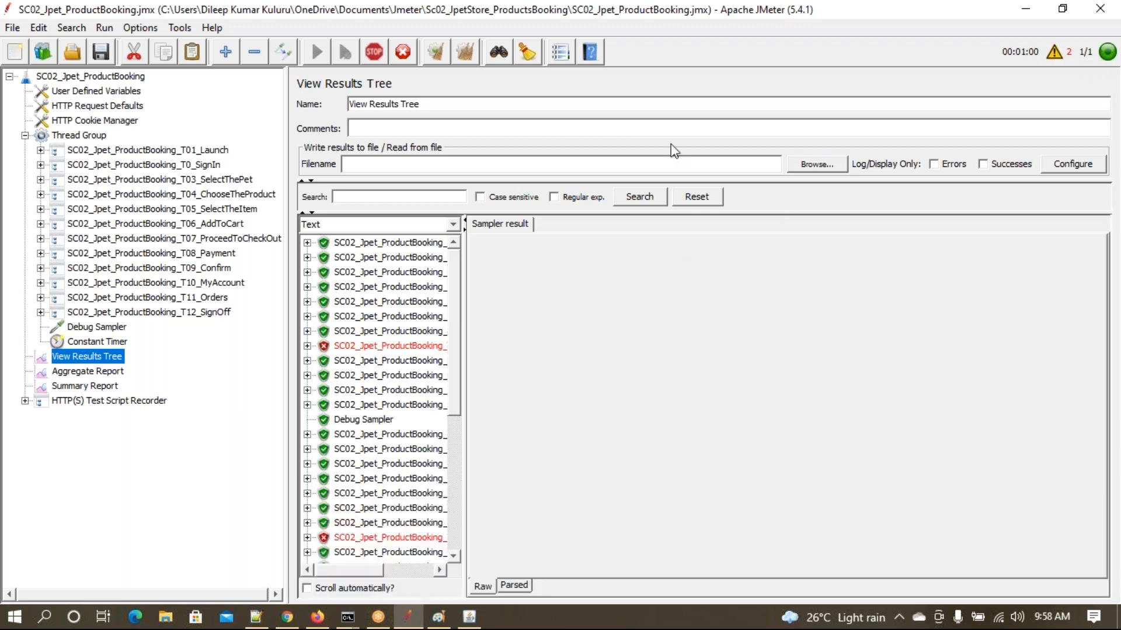
- Examine the run's results in the Aggregate Report, View Results Tree and Summary Report, widening the Aggregate Report's Label column
{"action": "left_click", "coordinate": [73, 373]}
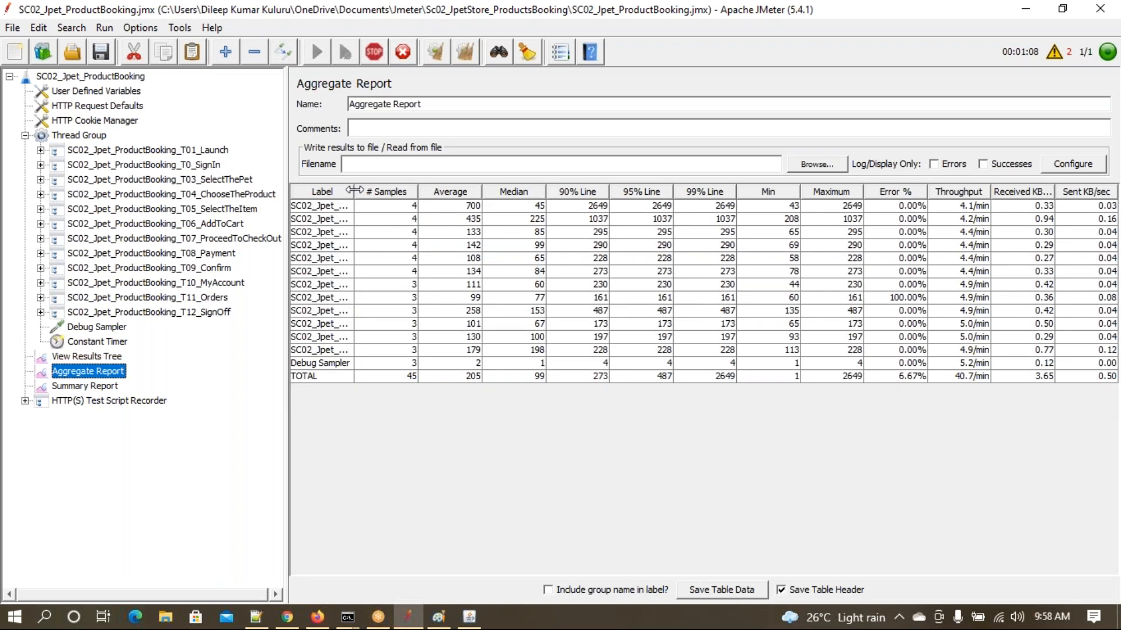
{"action": "left_click_drag", "start_coordinate": [354, 191], "coordinate": [447, 190]}
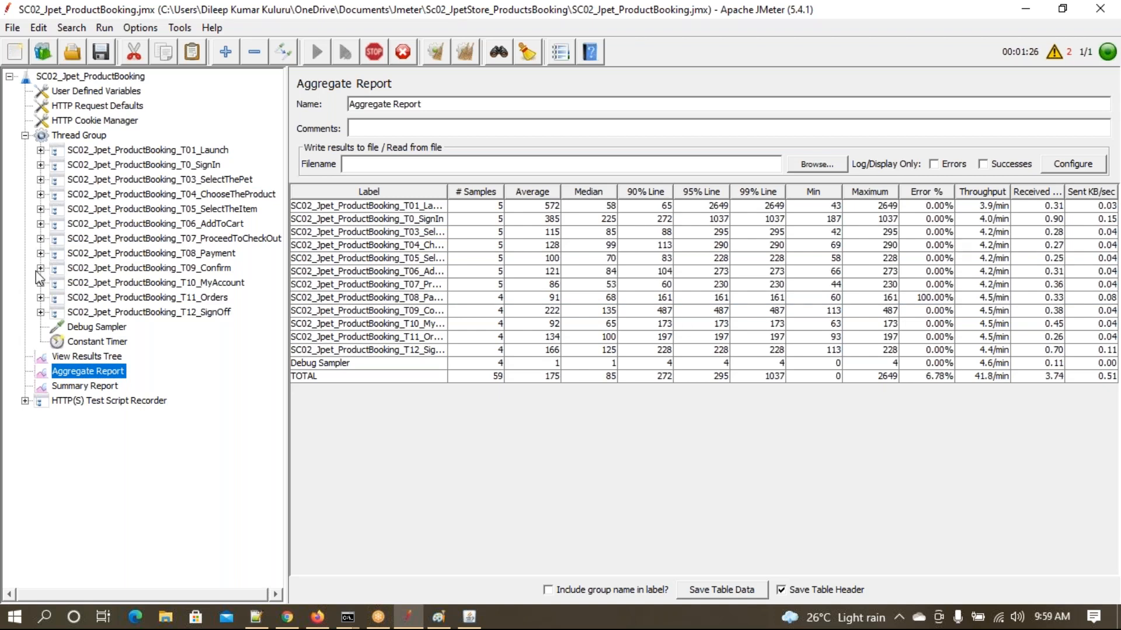
{"action": "left_click", "coordinate": [64, 357]}
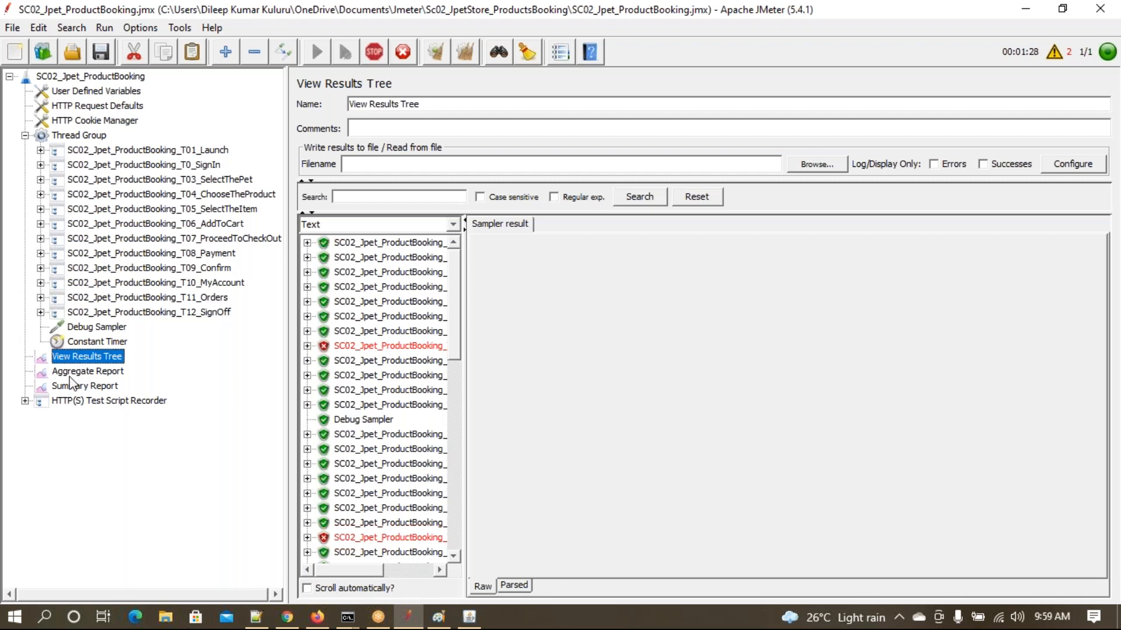
{"action": "left_click", "coordinate": [71, 375]}
{"action": "left_click", "coordinate": [73, 386]}
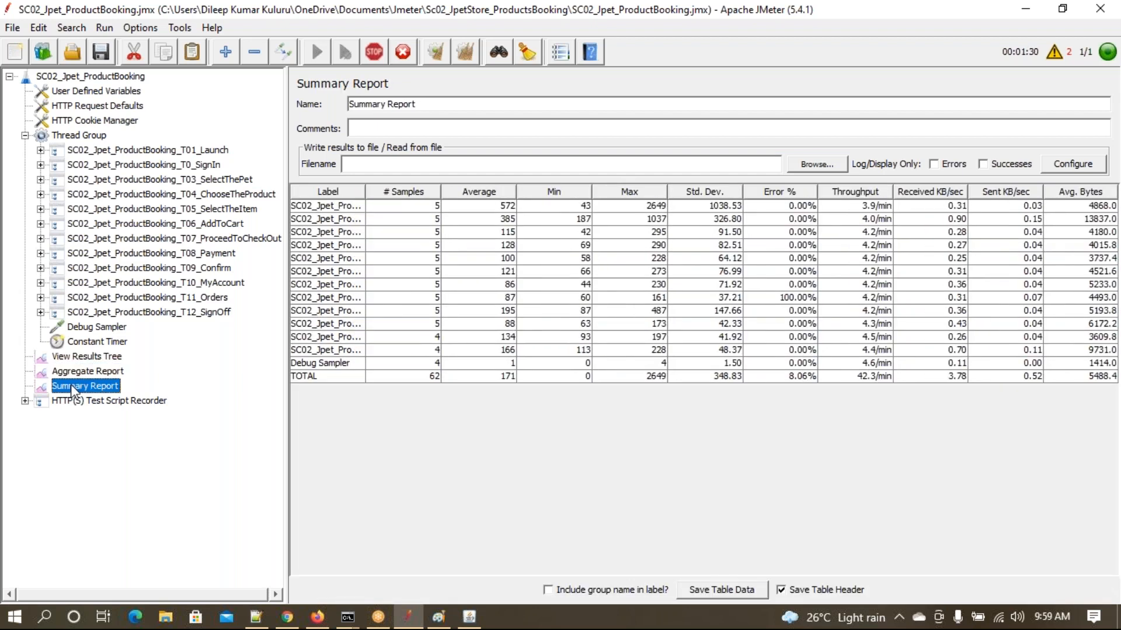
{"action": "left_click", "coordinate": [77, 374]}
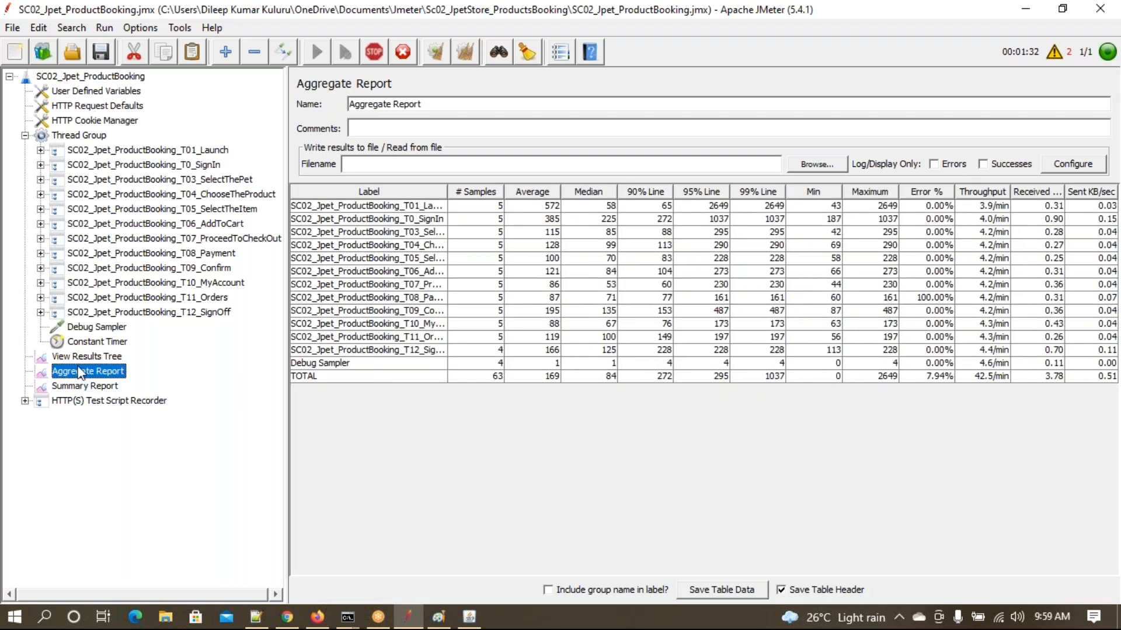
{"action": "left_click", "coordinate": [83, 358]}
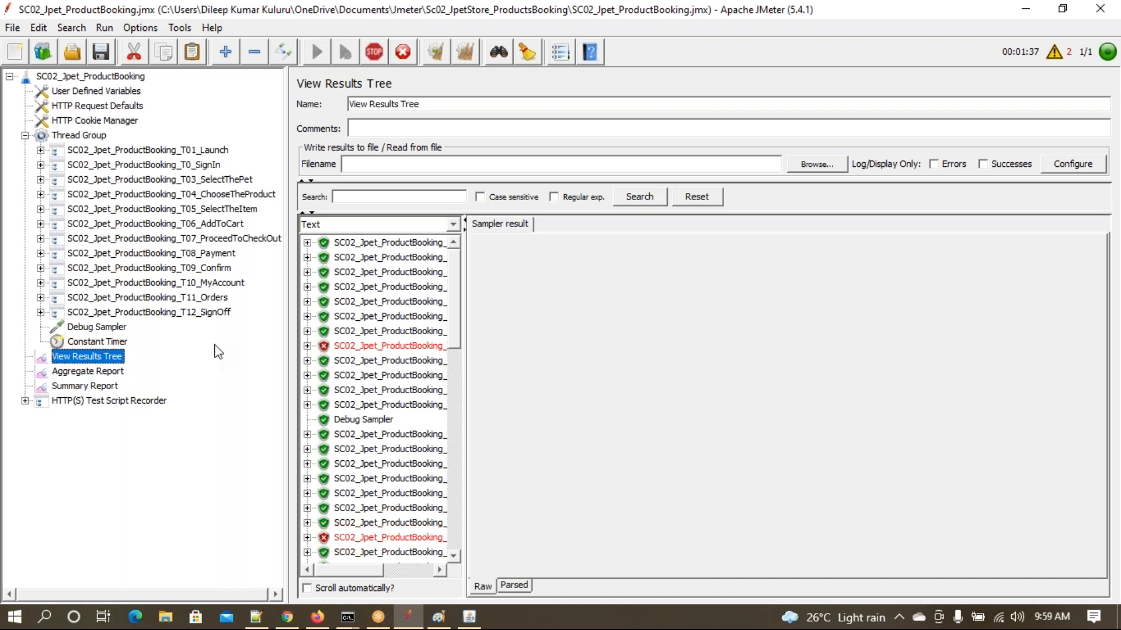
{"action": "left_click", "coordinate": [89, 386]}
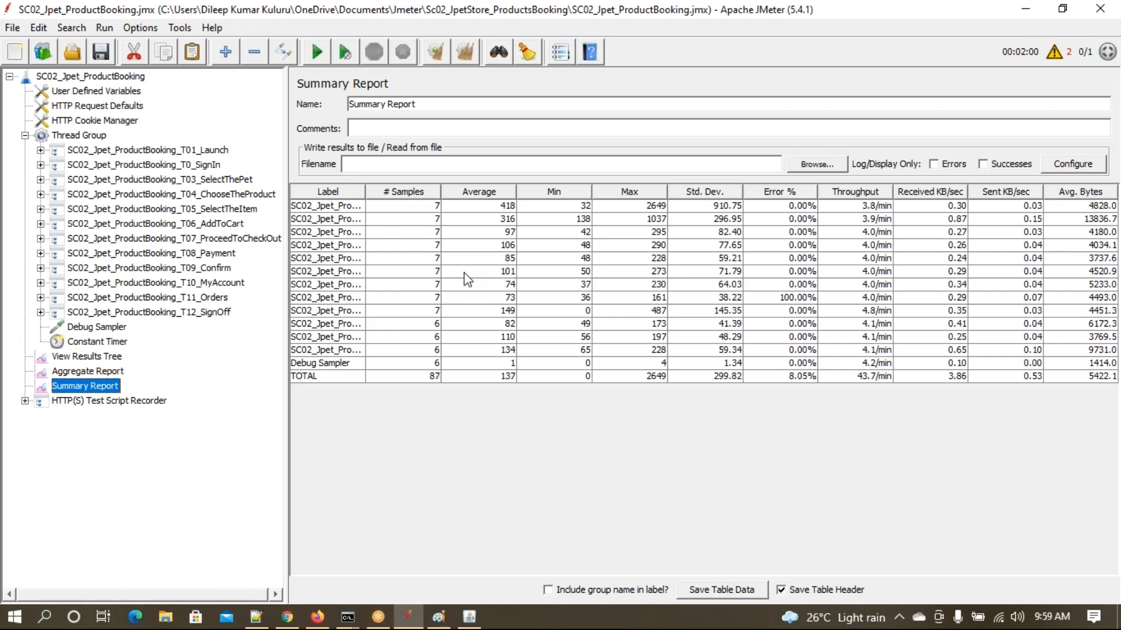
- Open Test_Reporting_Format_1.xlsx from the Downloads folder in Excel and enable editing
{"action": "left_click", "coordinate": [159, 626]}
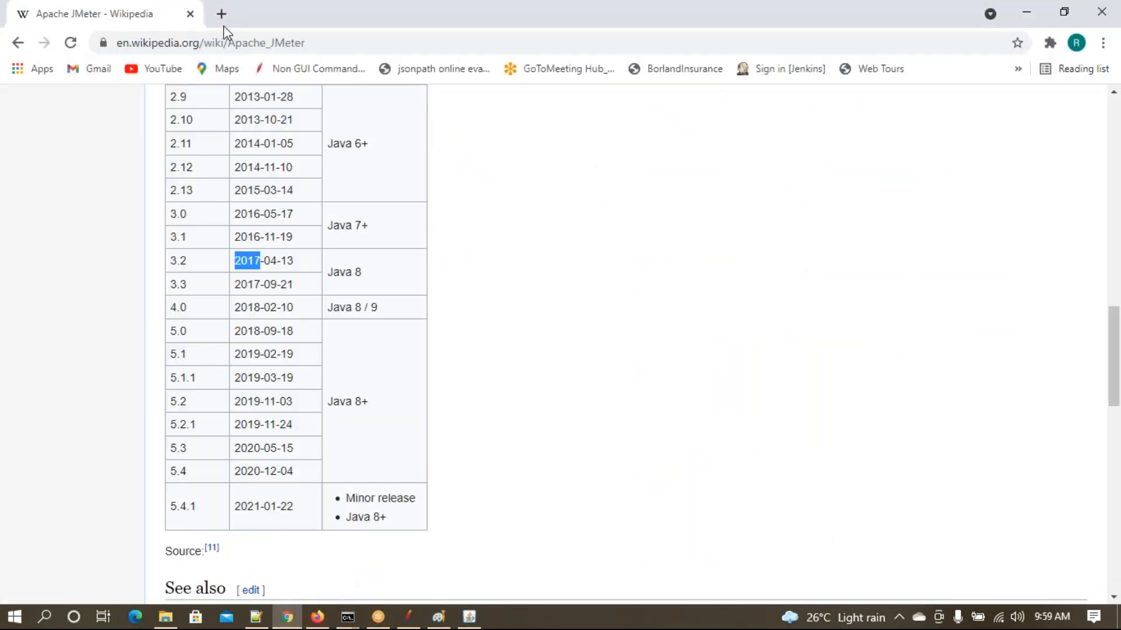
{"action": "left_click", "coordinate": [222, 14]}
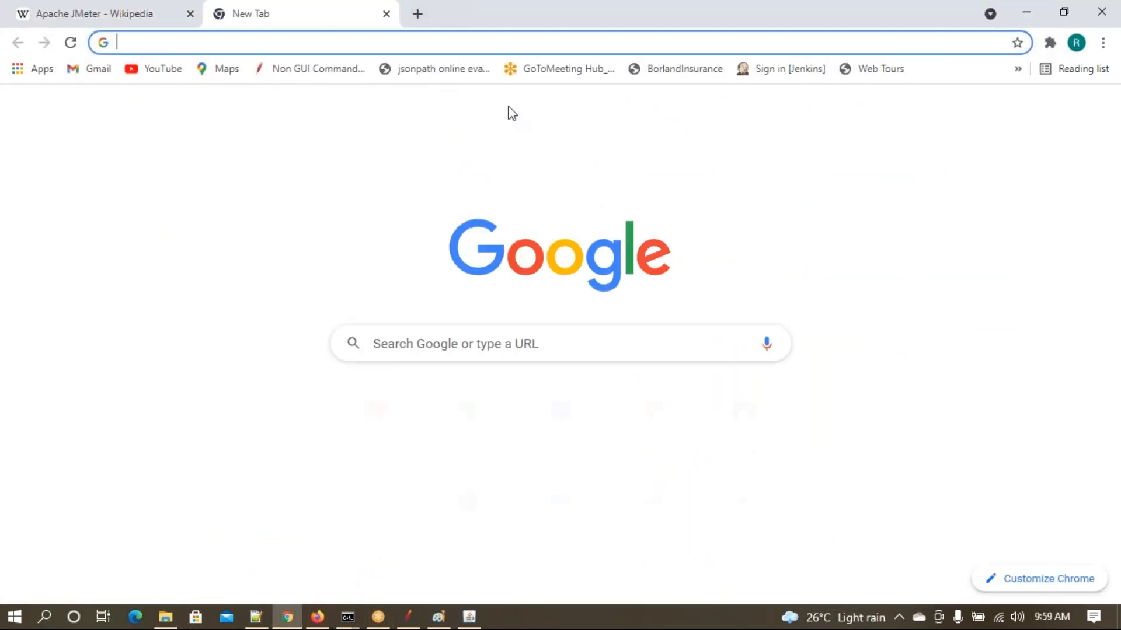
{"action": "left_click", "coordinate": [1090, 335]}
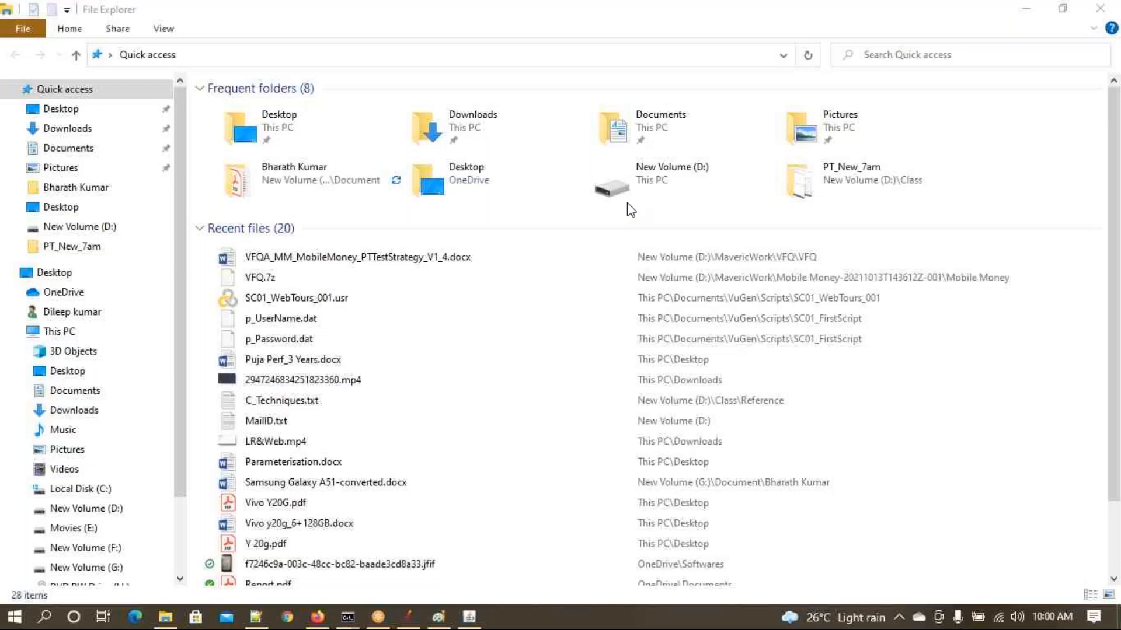
{"action": "left_click", "coordinate": [52, 411]}
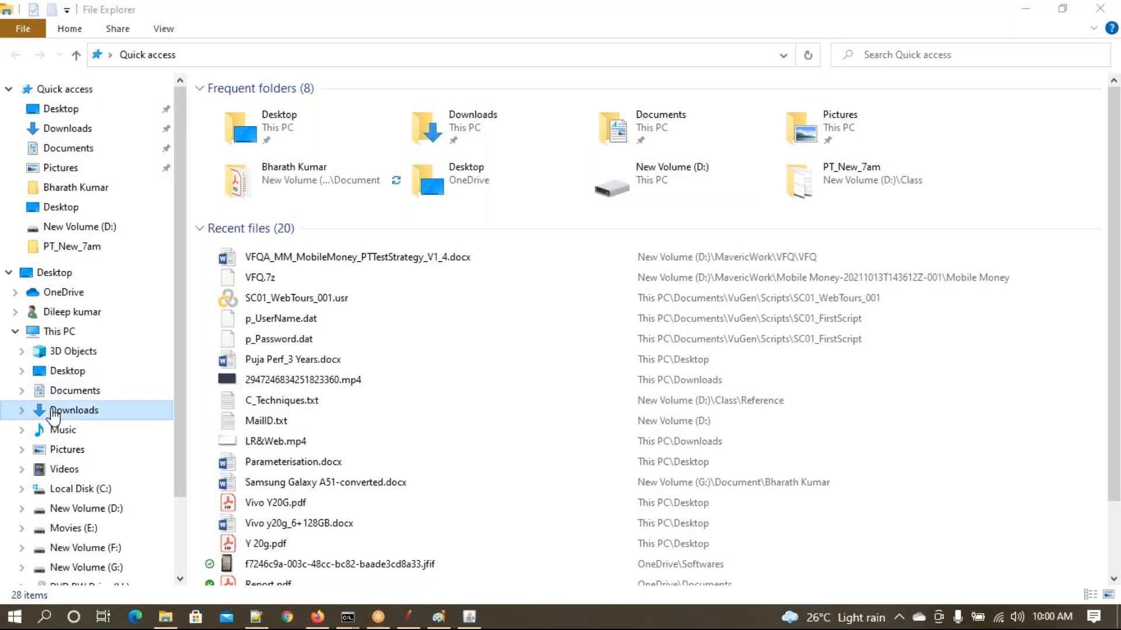
{"action": "left_click", "coordinate": [238, 129]}
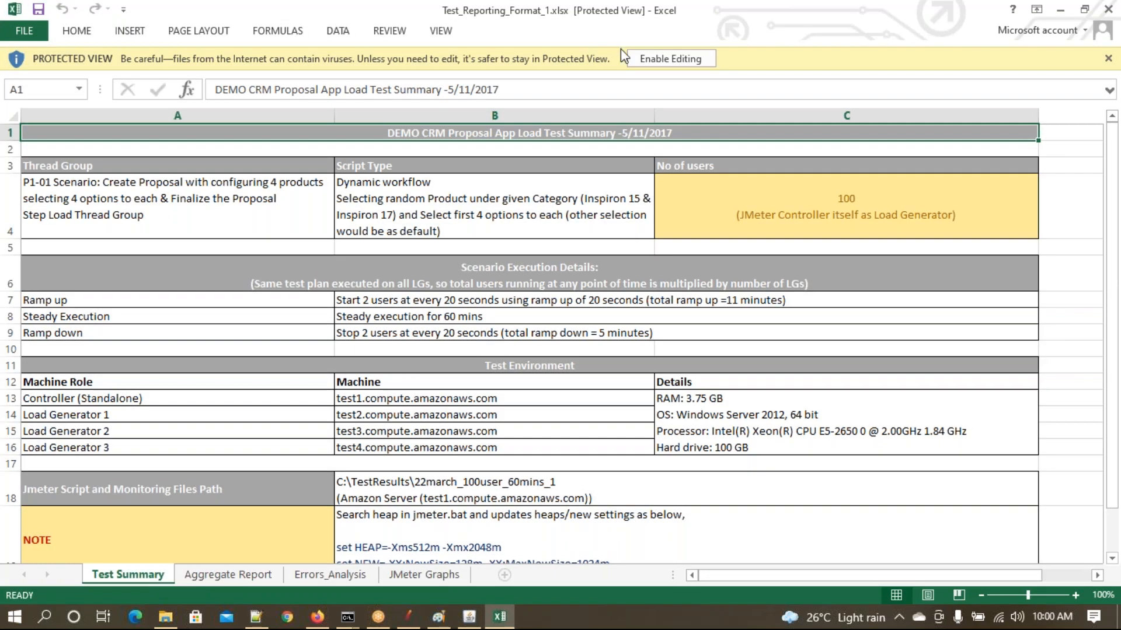
{"action": "left_click", "coordinate": [653, 59]}
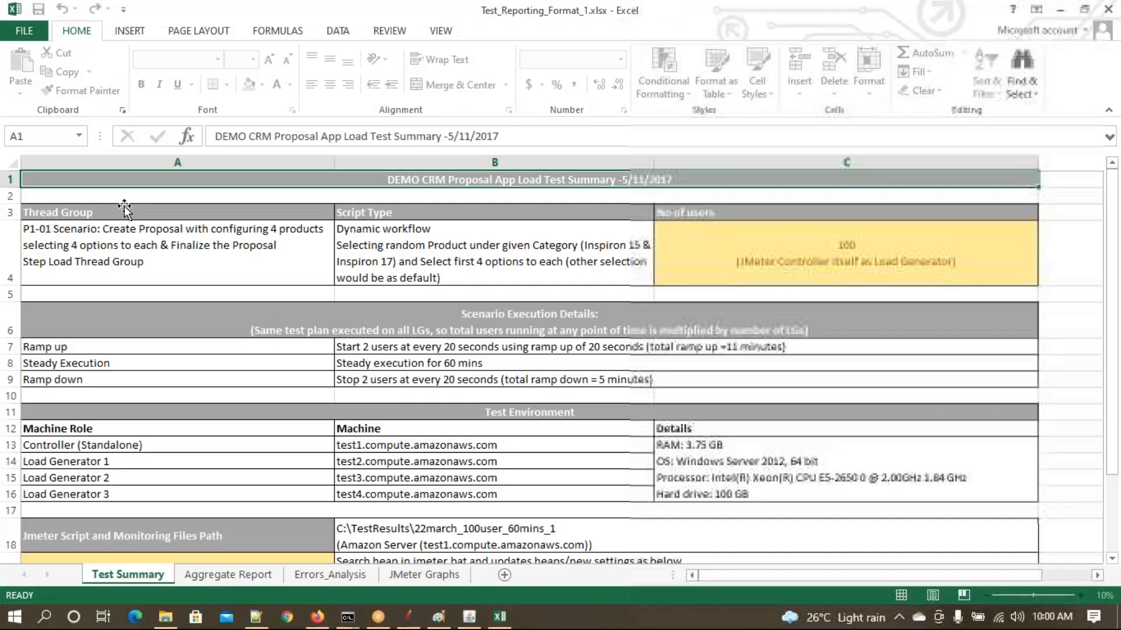
- Review the Test Summary sheet's thread group, script type, number of users, scenario execution details and test environment
{"action": "left_click", "coordinate": [127, 248]}
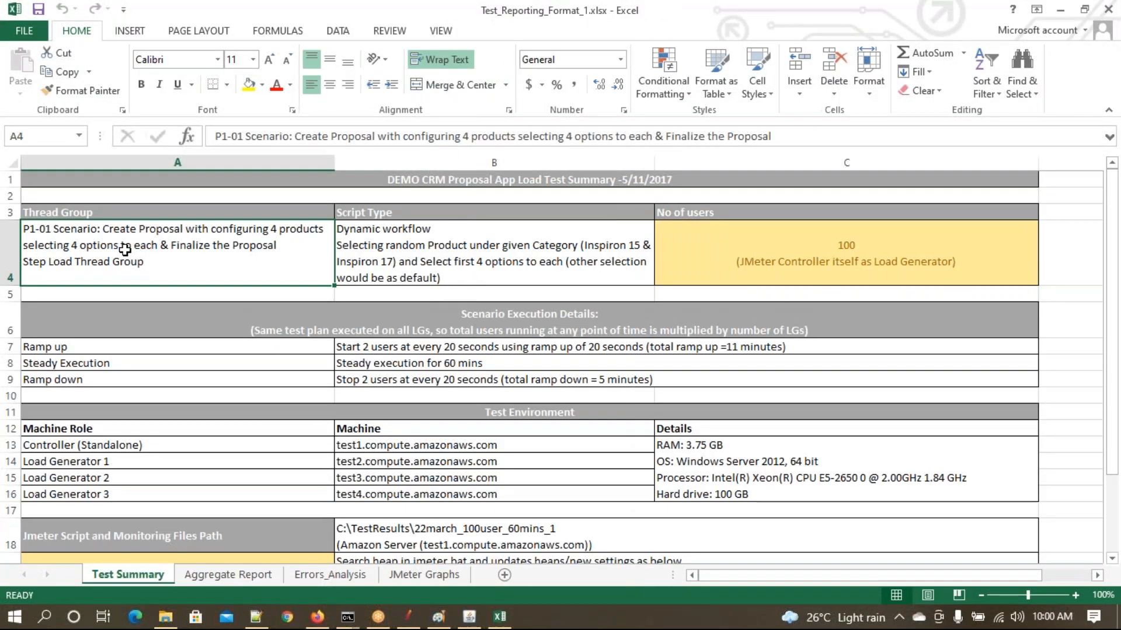
{"action": "left_click", "coordinate": [390, 247]}
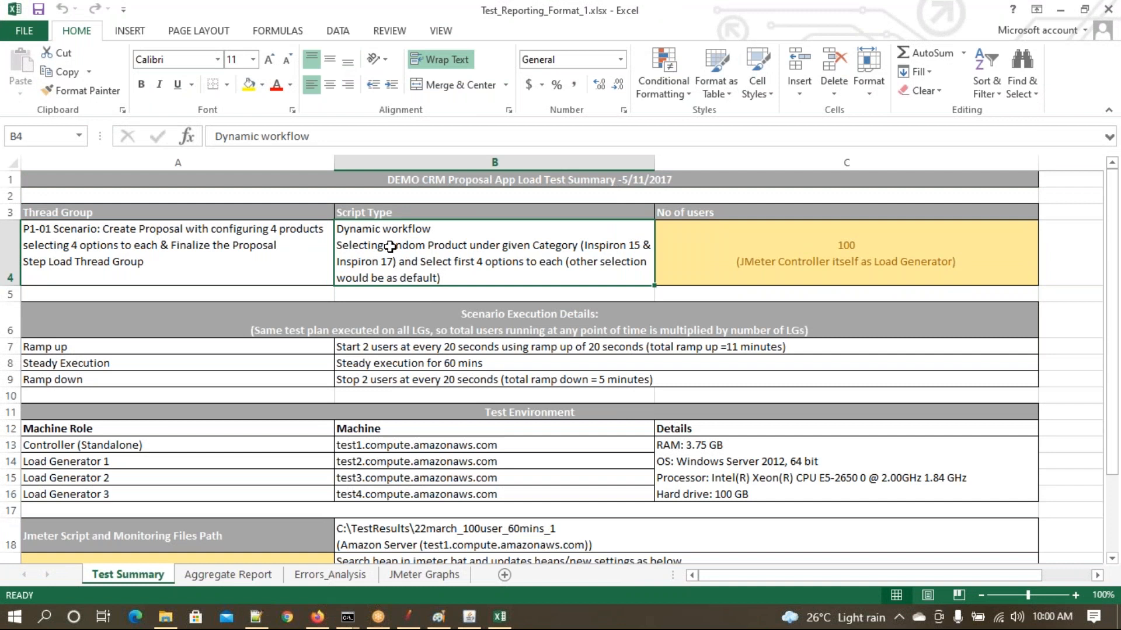
{"action": "left_click", "coordinate": [845, 256]}
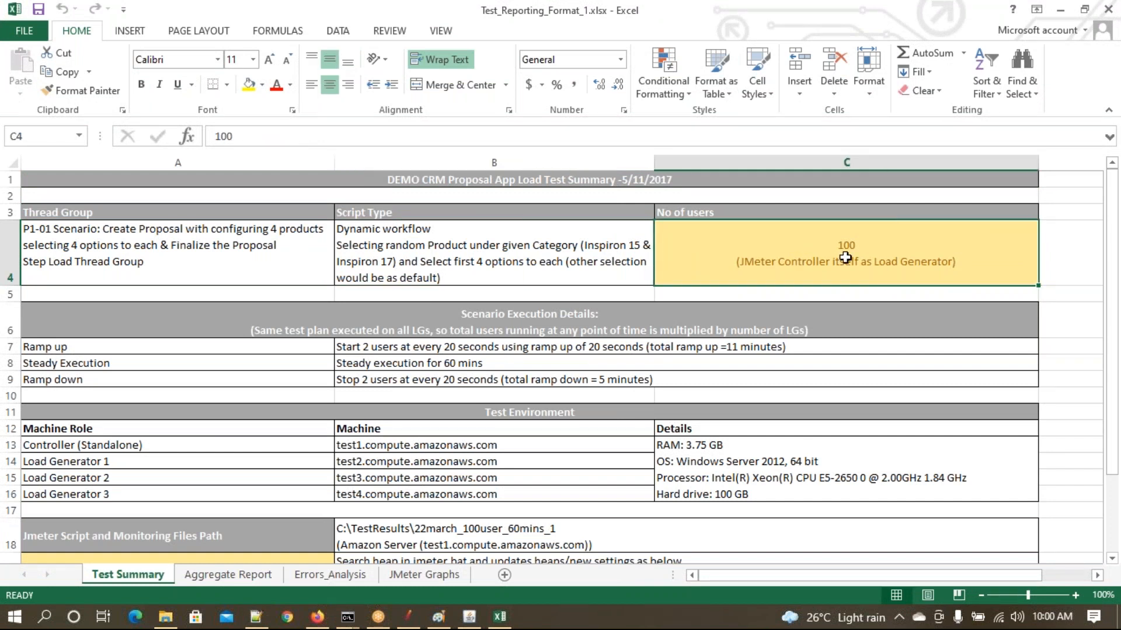
{"action": "left_click", "coordinate": [408, 349]}
{"action": "key", "text": "Down"}
{"action": "key", "text": "Down"}
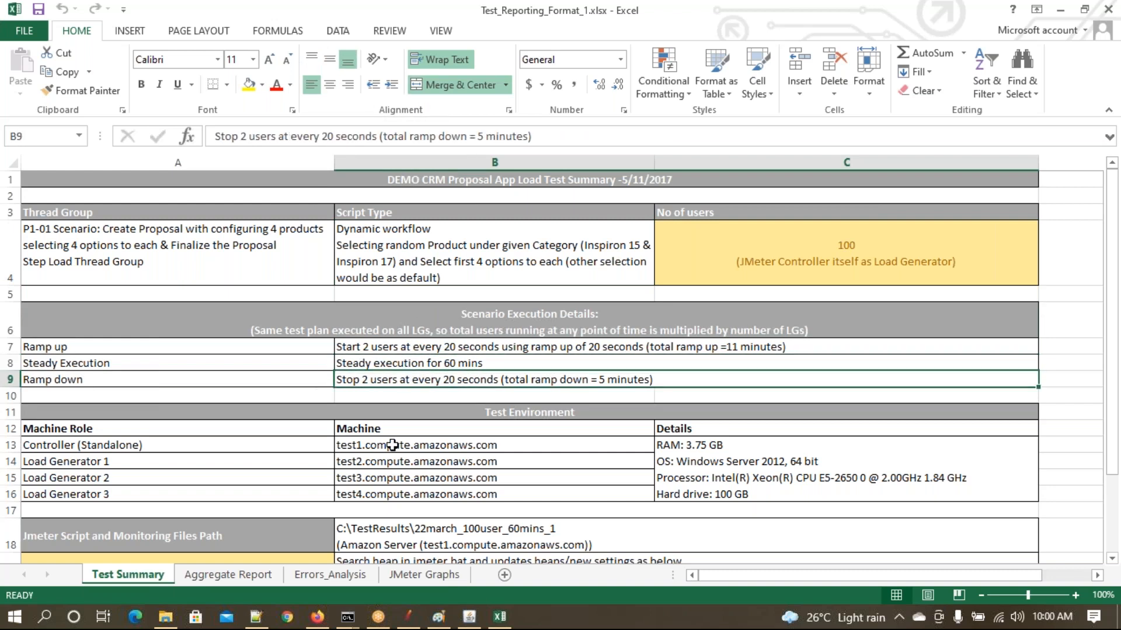
{"action": "left_click", "coordinate": [393, 444]}
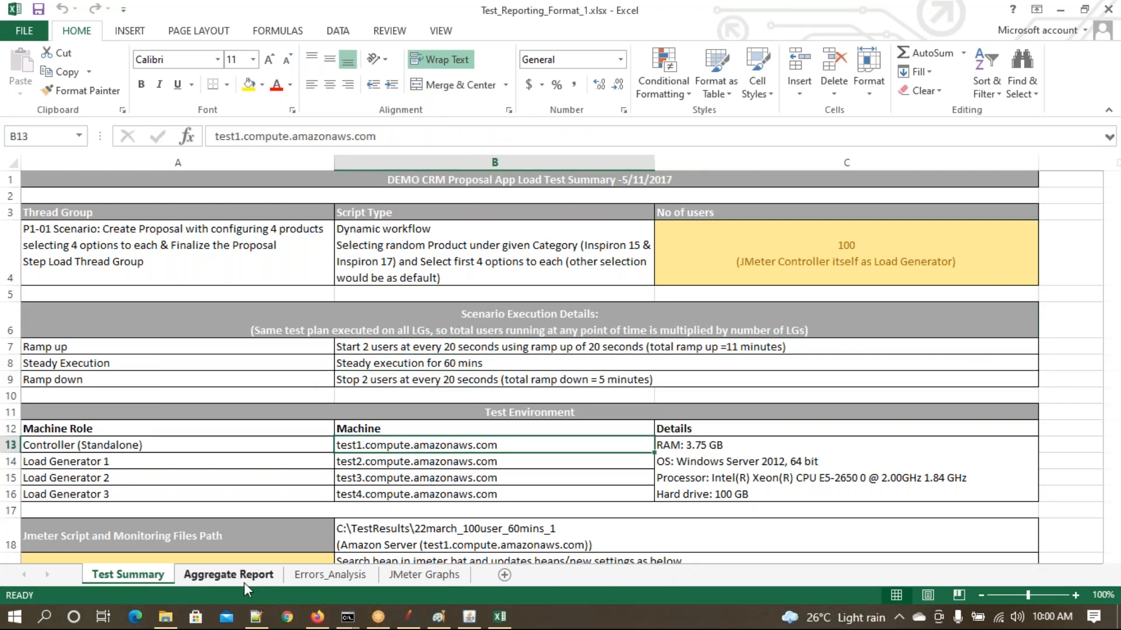
- Compare the workbook's Aggregate Report sheet with the Aggregate Report in JMeter, and view the Errors_Analysis sheet
{"action": "left_click", "coordinate": [228, 574]}
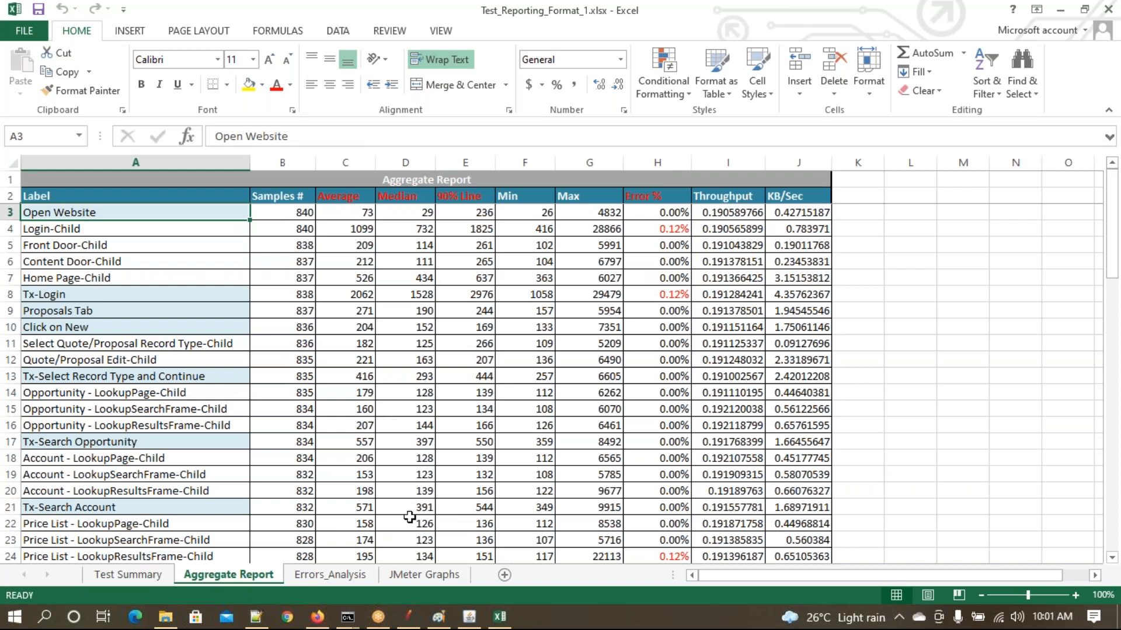
{"action": "left_click", "coordinate": [409, 617]}
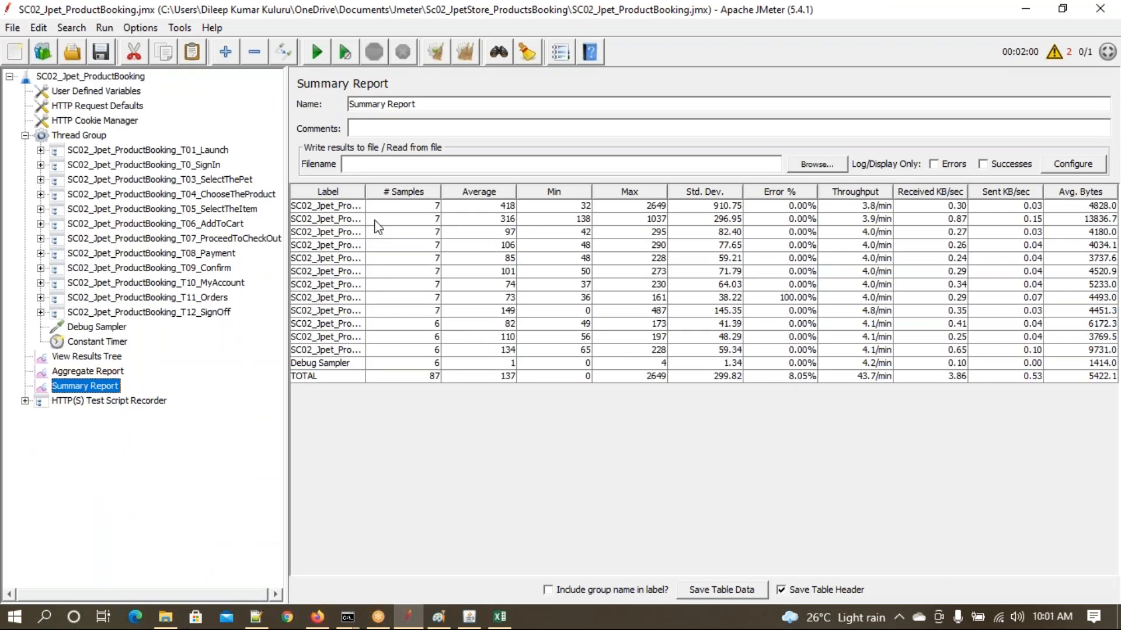
{"action": "left_click", "coordinate": [87, 371]}
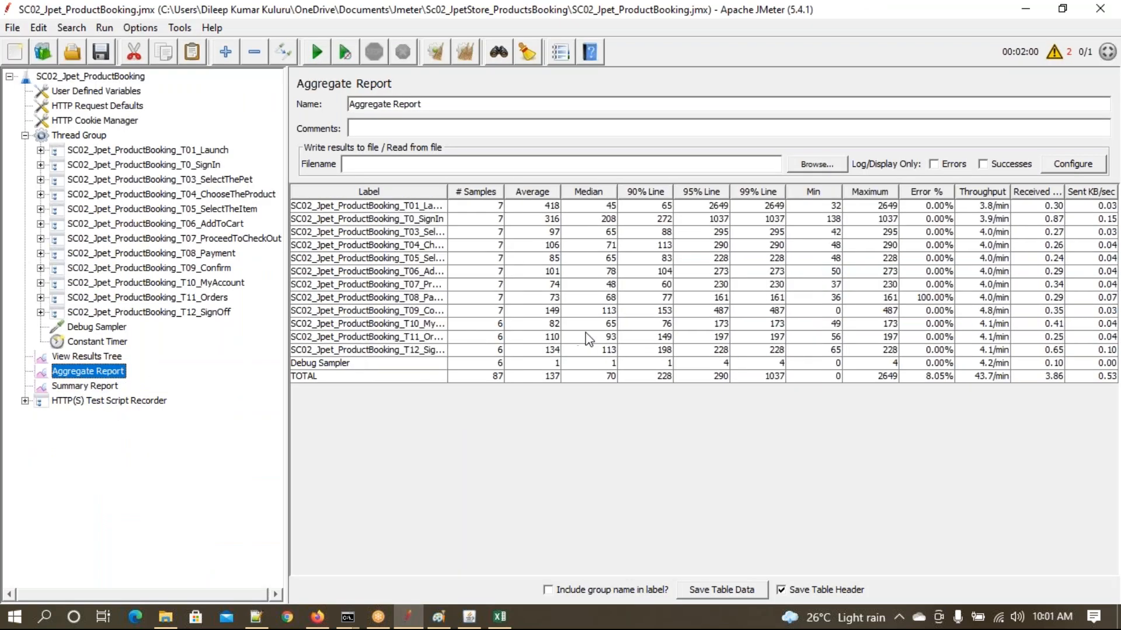
{"action": "left_click", "coordinate": [499, 617]}
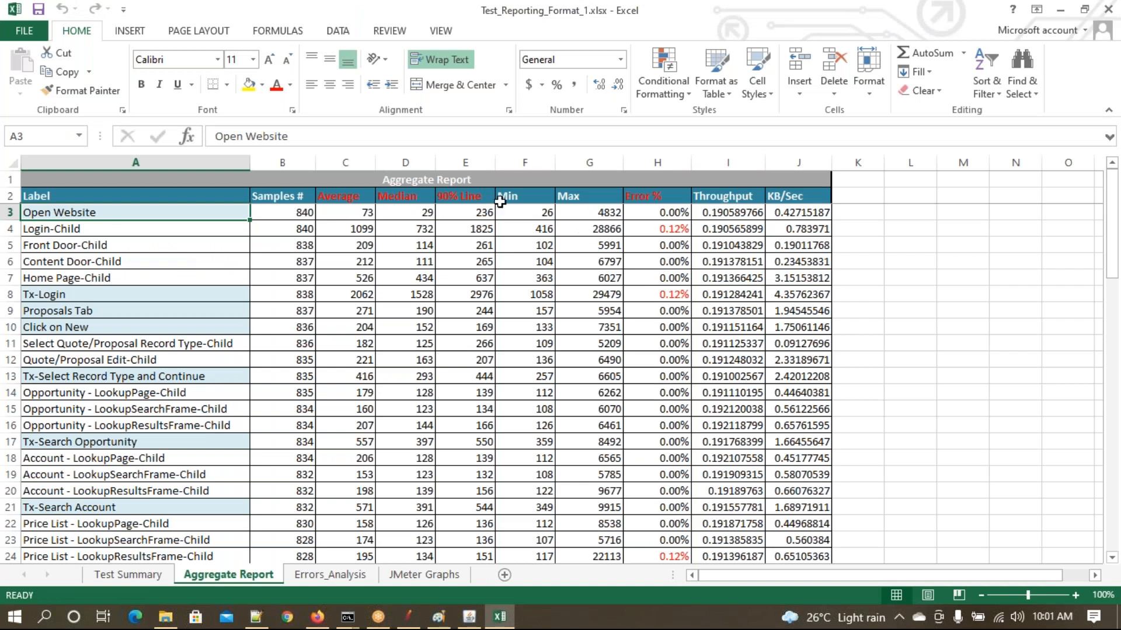
{"action": "left_click", "coordinate": [327, 577]}
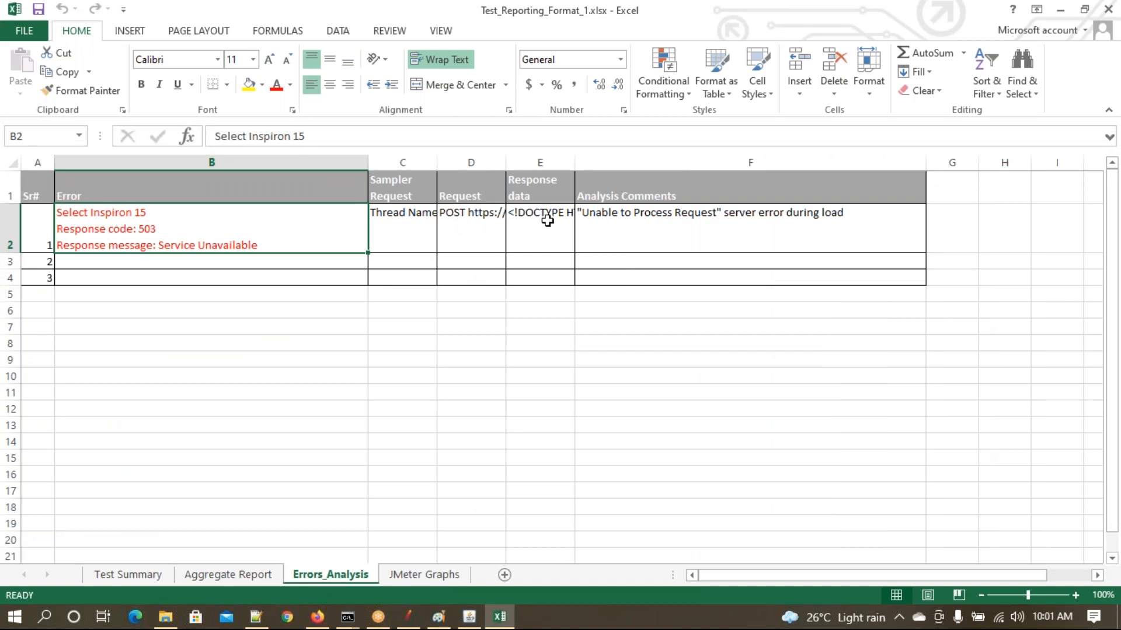
- Look through the graphs on the JMeter Graphs sheet, from Active Threads Over Time down to the response codes graph
{"action": "left_click", "coordinate": [411, 577]}
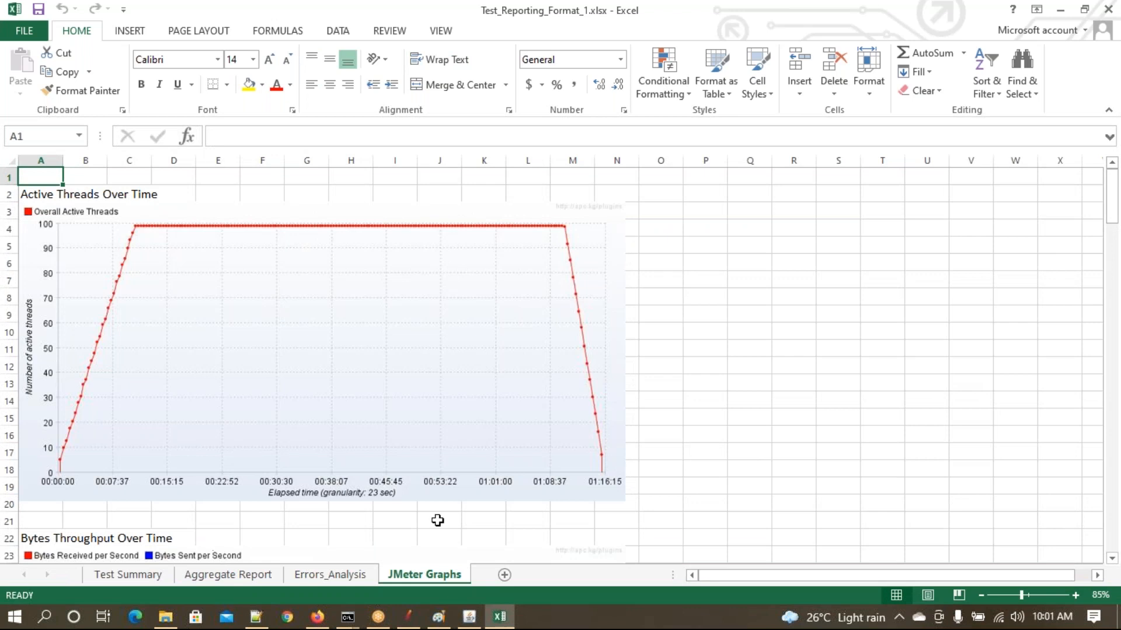
{"action": "left_click", "coordinate": [437, 520]}
{"action": "key", "text": "Down"}
{"action": "key", "text": "Down"}
{"action": "key", "text": "Down"}
{"action": "key", "text": "Down"}
{"action": "key", "text": "Down"}
{"action": "key", "text": "Down"}
{"action": "key", "text": "Down"}
{"action": "key", "text": "Down"}
{"action": "key", "text": "Down"}
{"action": "key", "text": "Down"}
{"action": "key", "text": "Down"}
{"action": "key", "text": "Down"}
{"action": "key", "text": "Down"}
{"action": "key", "text": "Down"}
{"action": "key", "text": "Down"}
{"action": "key", "text": "Down"}
{"action": "key", "text": "Down"}
{"action": "key", "text": "Down"}
{"action": "key", "text": "Down"}
{"action": "key", "text": "Down"}
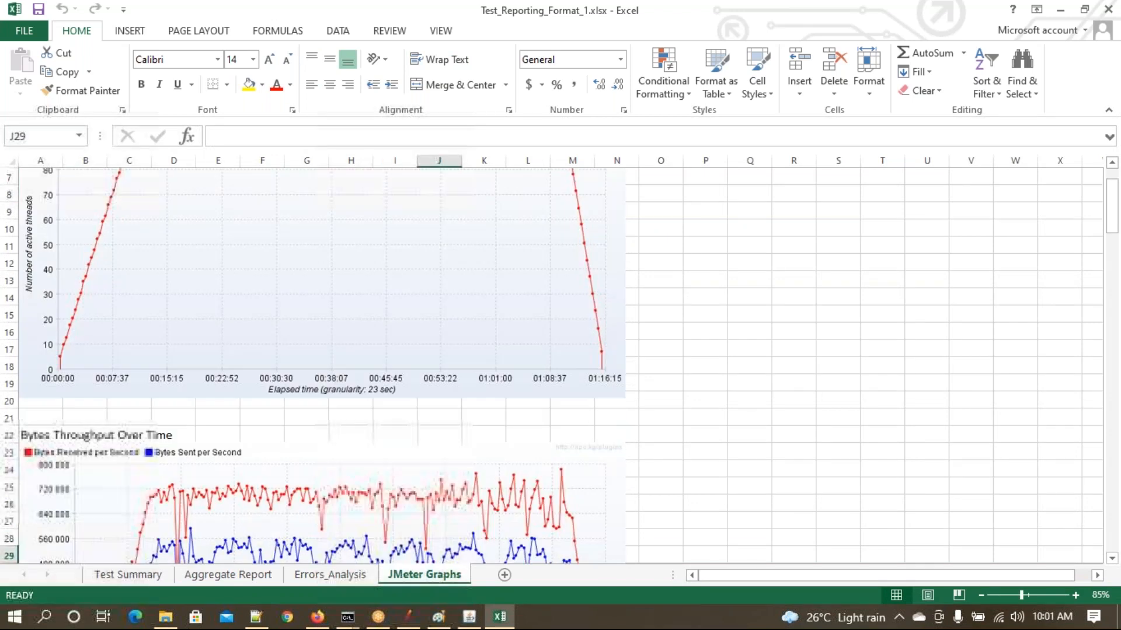
{"action": "key", "text": "Down"}
{"action": "key", "text": "Down"}
{"action": "key", "text": "Down"}
{"action": "key", "text": "Down"}
{"action": "key", "text": "Down"}
{"action": "key", "text": "Down"}
{"action": "key", "text": "Down"}
{"action": "key", "text": "Down"}
{"action": "key", "text": "Down"}
{"action": "key", "text": "Down"}
{"action": "key", "text": "Down"}
{"action": "key", "text": "Down"}
{"action": "key", "text": "Down"}
{"action": "key", "text": "Down"}
{"action": "key", "text": "Down"}
{"action": "key", "text": "Down"}
{"action": "key", "text": "Down"}
{"action": "key", "text": "Down"}
{"action": "key", "text": "Down"}
{"action": "key", "text": "Down"}
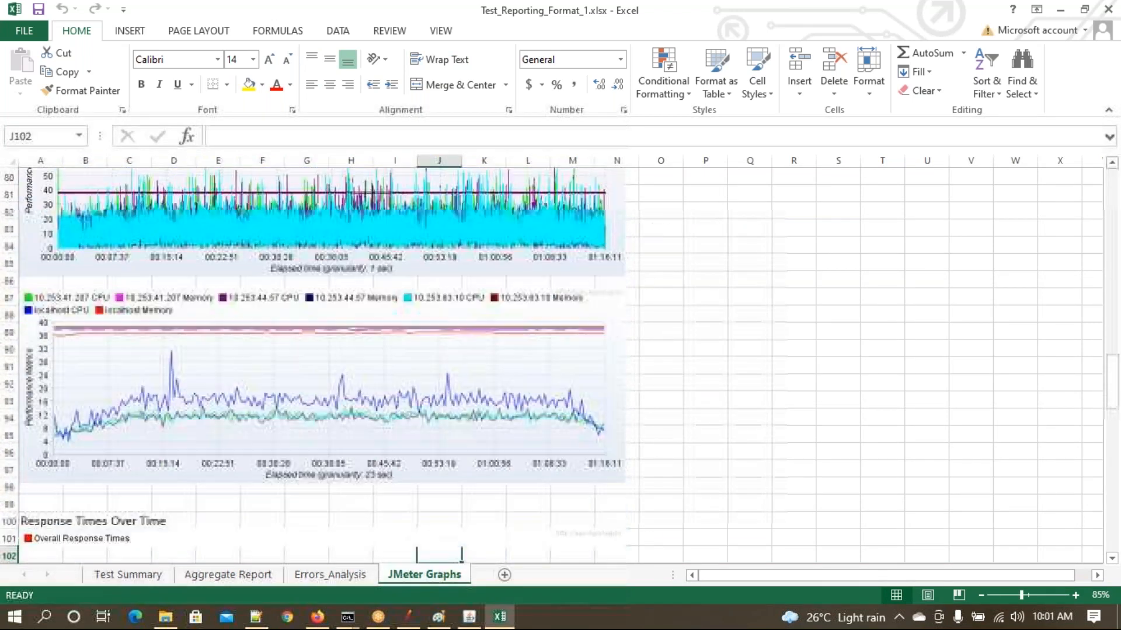
{"action": "key", "text": "Down"}
{"action": "key", "text": "Down"}
{"action": "key", "text": "Down"}
{"action": "key", "text": "Down"}
{"action": "key", "text": "Down"}
{"action": "key", "text": "Down"}
{"action": "key", "text": "Down"}
{"action": "key", "text": "Down"}
{"action": "key", "text": "Down"}
{"action": "key", "text": "Down"}
{"action": "key", "text": "Down"}
{"action": "key", "text": "Down"}
{"action": "key", "text": "Down"}
{"action": "key", "text": "Down"}
{"action": "key", "text": "Down"}
{"action": "key", "text": "Down"}
{"action": "key", "text": "Down"}
{"action": "key", "text": "Down"}
{"action": "key", "text": "Down"}
{"action": "key", "text": "Down"}
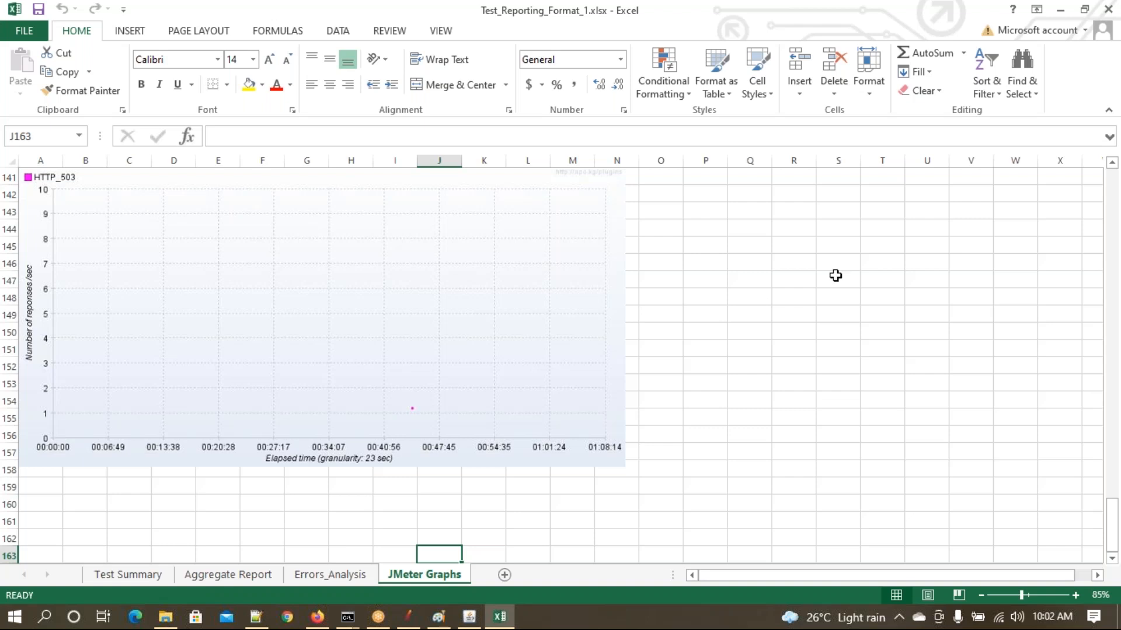
- Close the workbook and, back in JMeter, view the save dialog for the Aggregate Report's table data without saving
{"action": "left_click", "coordinate": [1112, 10]}
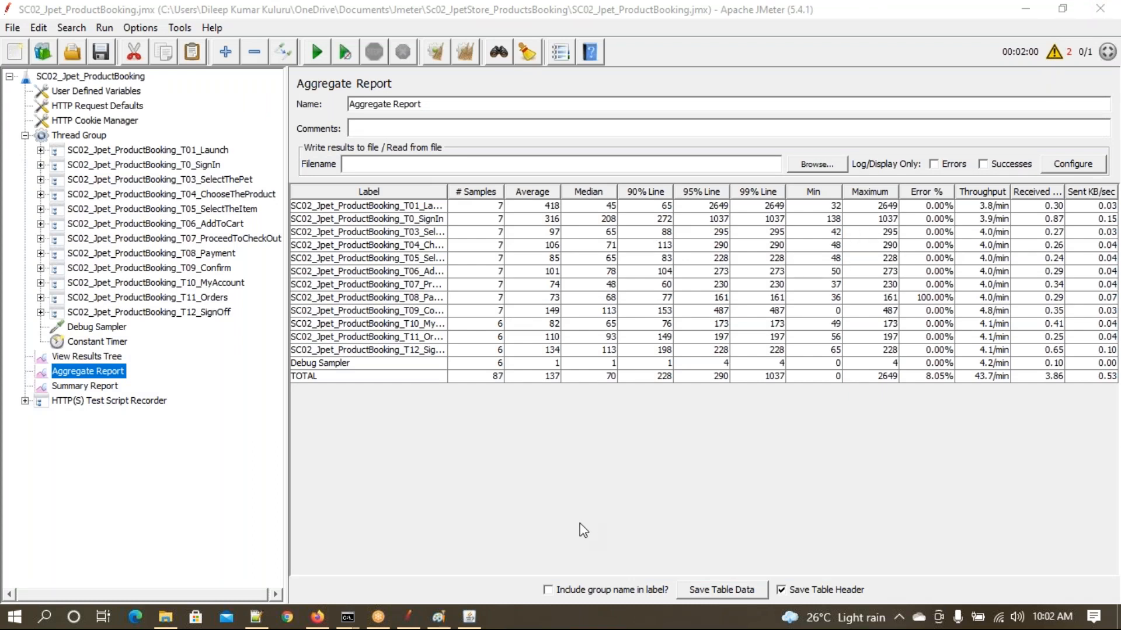
{"action": "left_click", "coordinate": [711, 593]}
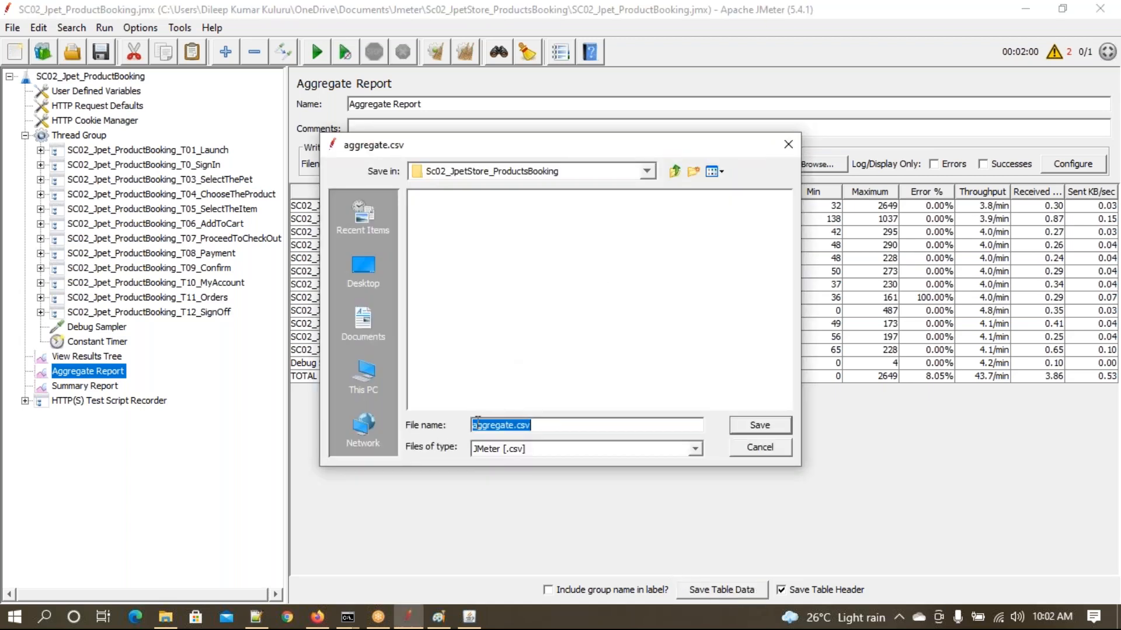
{"action": "left_click", "coordinate": [788, 145]}
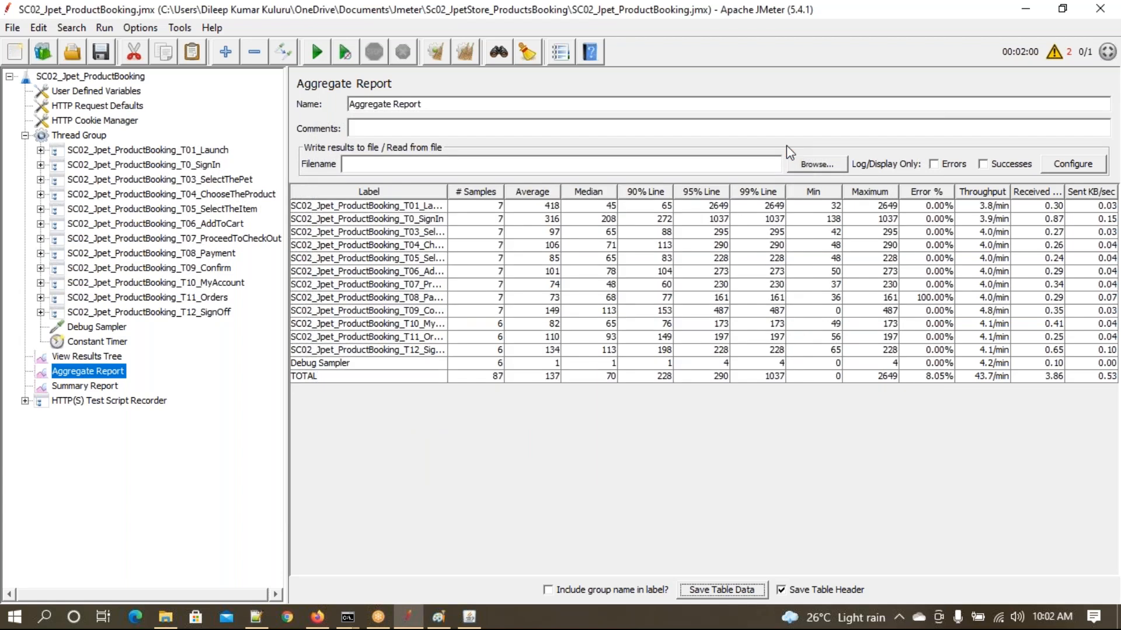